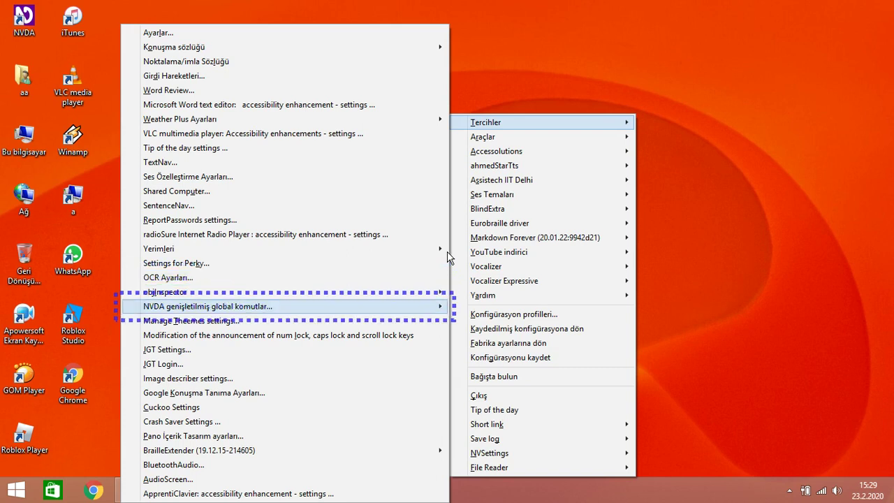
Open the settings dialog of the NVDA genişletilmiş global komutlar add-on
key("Up")
key("Right")
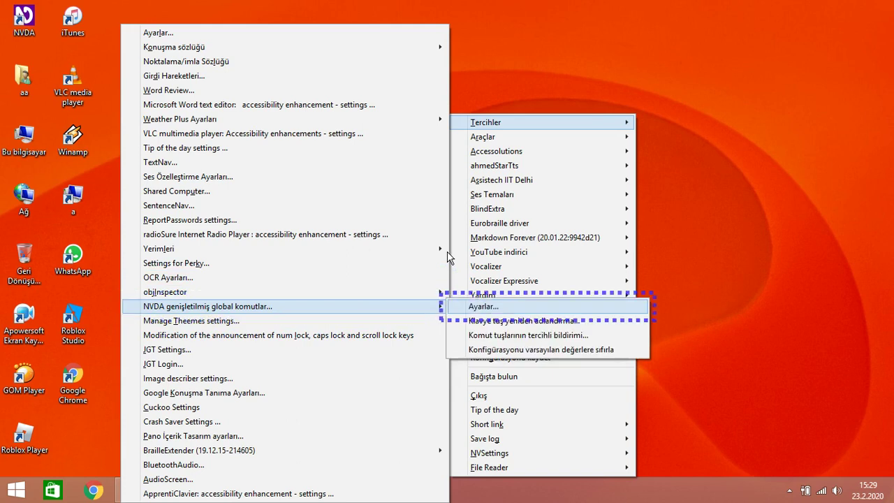
key("Return")
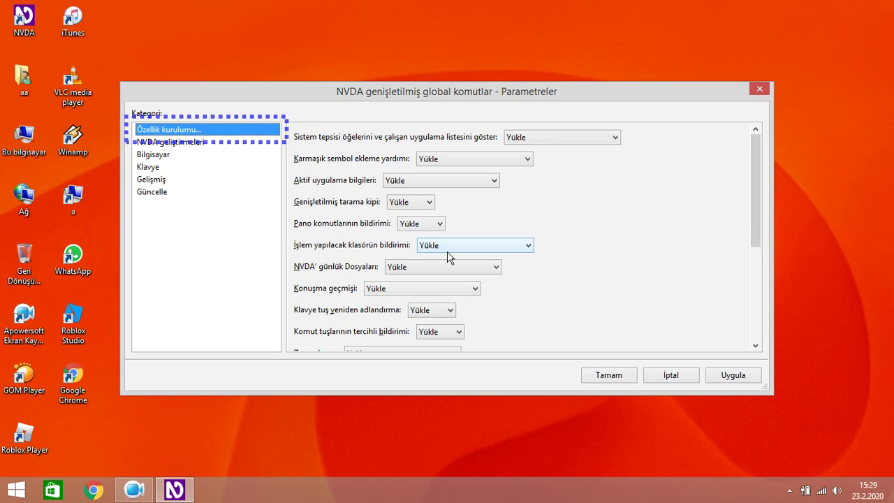
Go through the add-on's settings categories to Güncelle and check for add-on updates
key("Down")
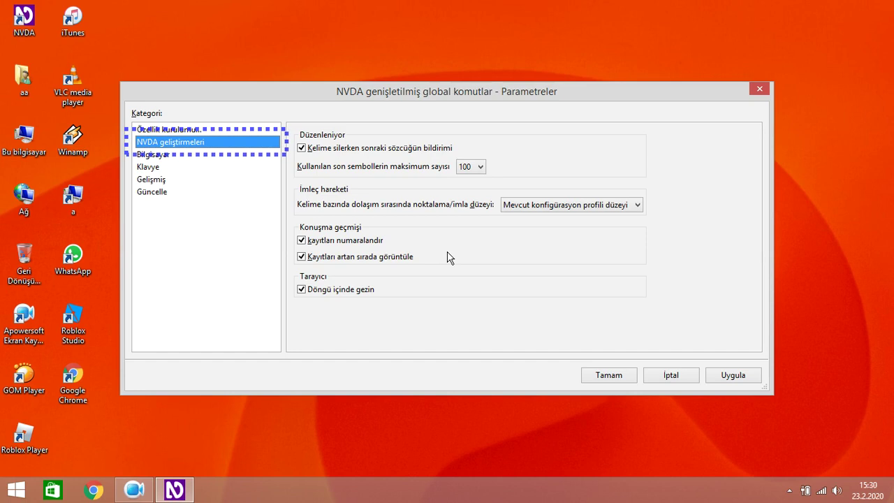
key("Down")
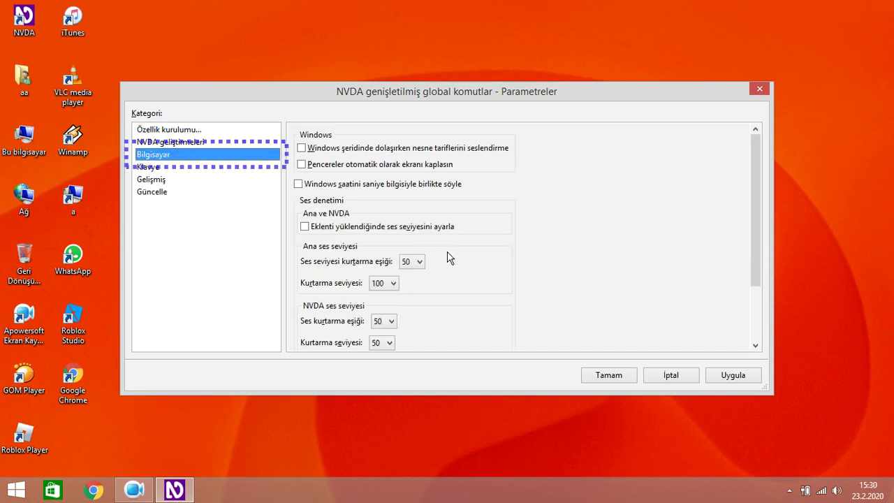
key("Down")
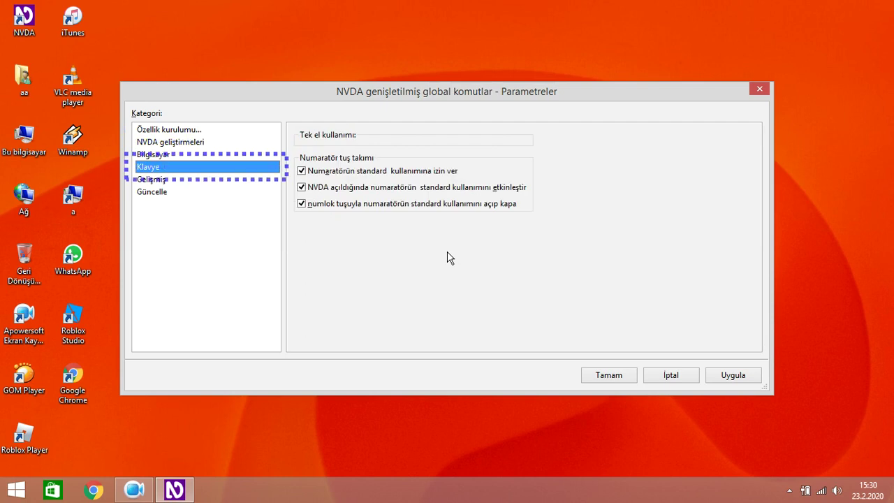
key("Down")
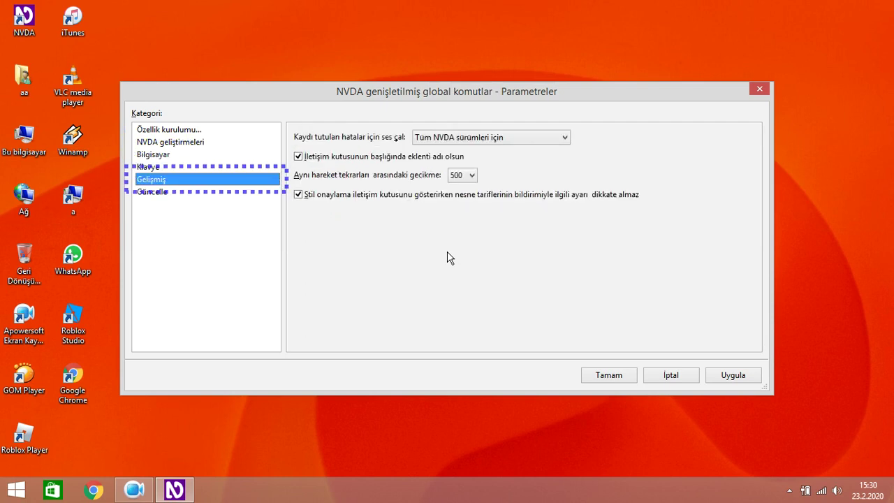
key("Down")
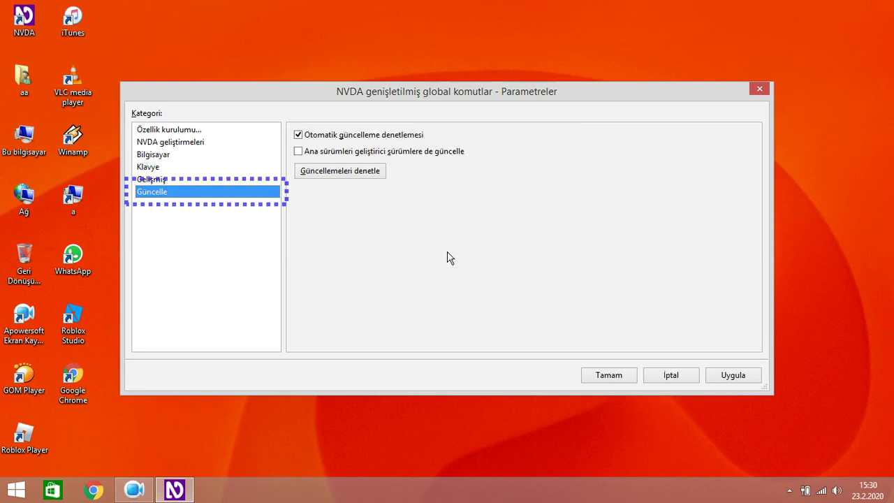
key("Tab")
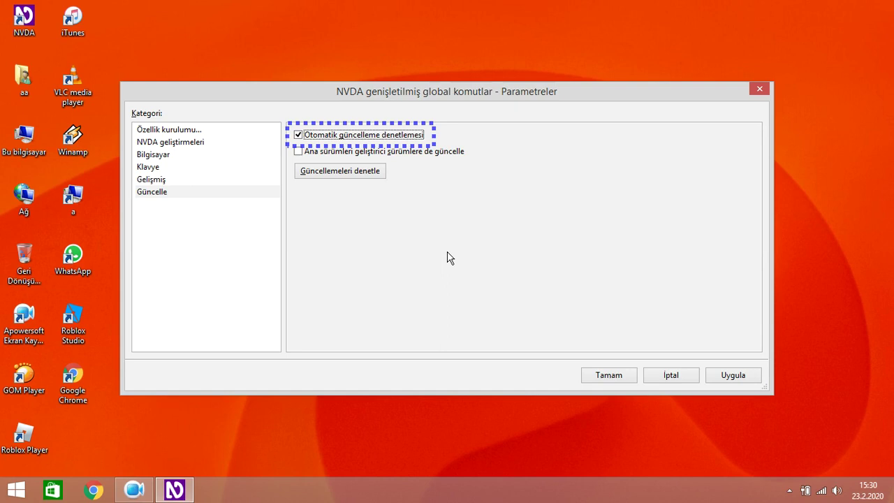
key("Tab")
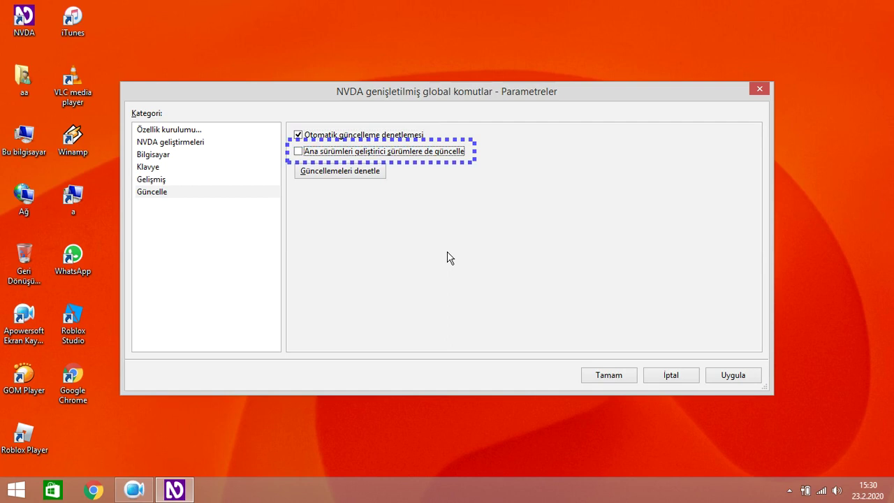
key("Tab")
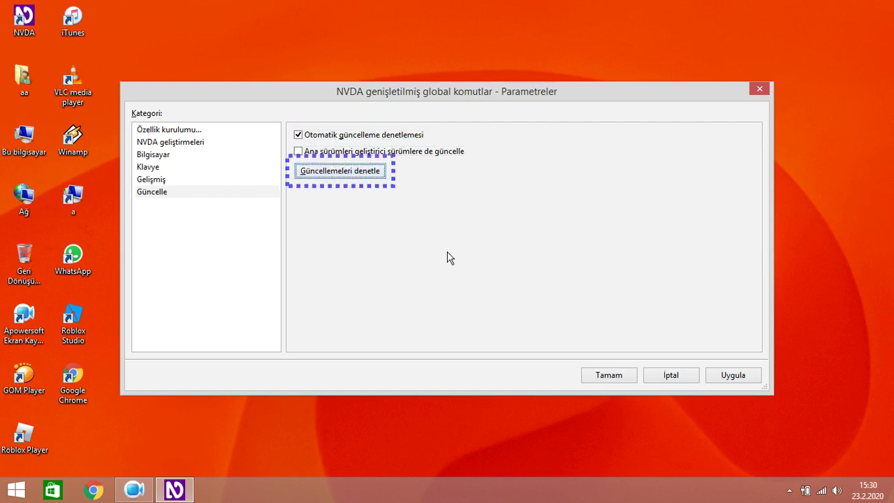
key("Return")
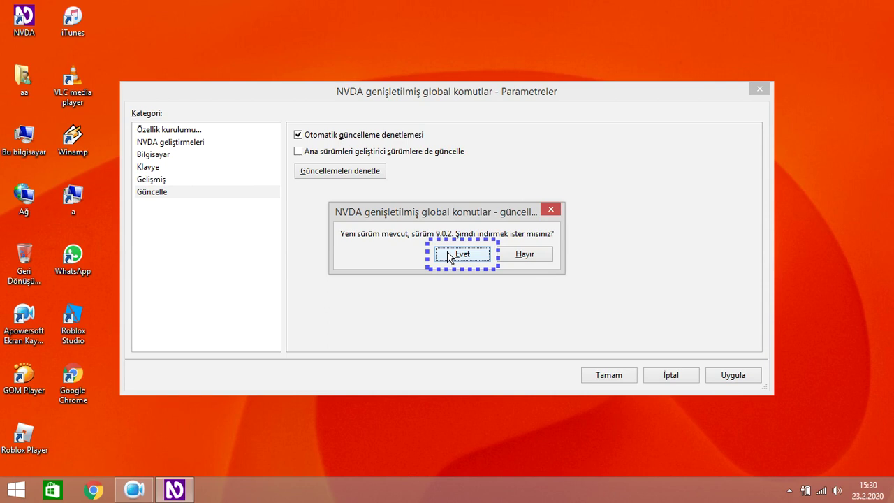
Download add-on version 9.0.2 and acknowledge the notice about removing fakeClipboardAnouncement
left_click(448, 256)
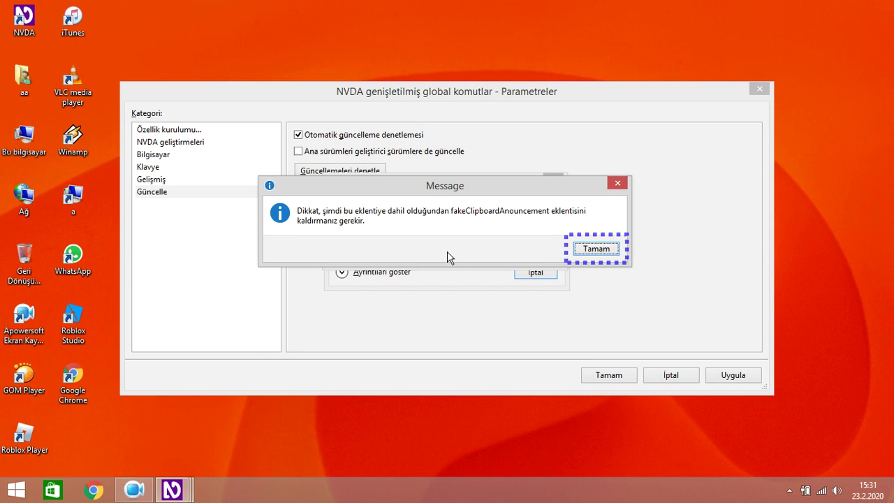
key("Return")
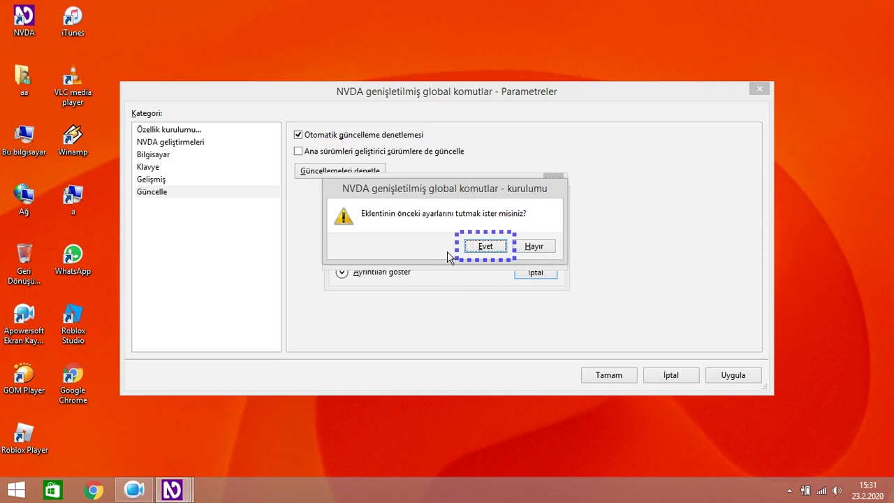
Decline keeping the add-on's previous settings and restart NVDA to complete the installation
key("Tab")
key("Return")
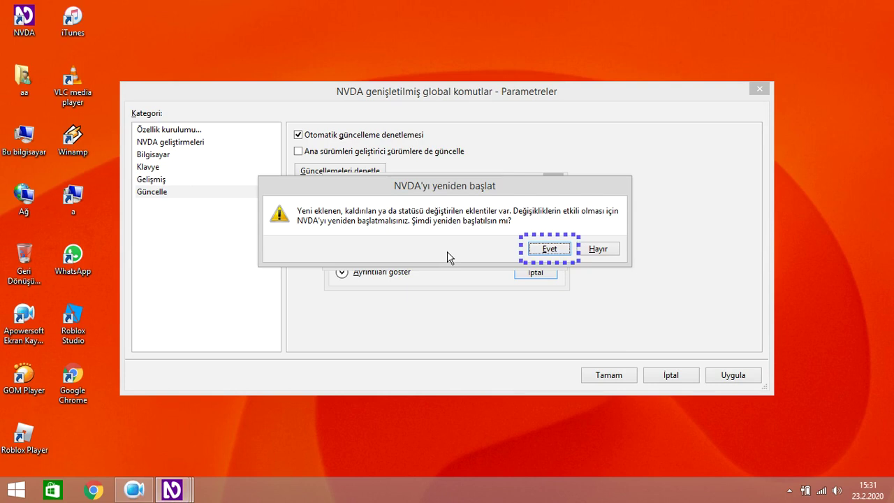
key("Return")
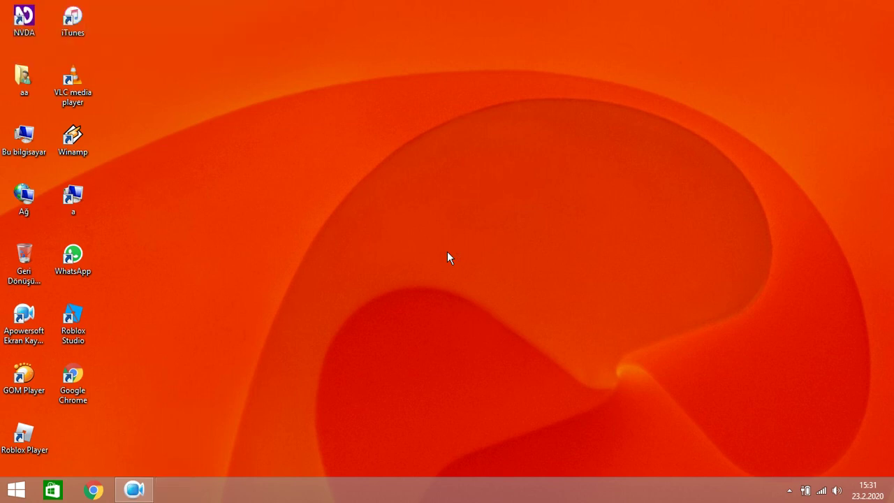
Reopen the settings dialog of the NVDA genişletilmiş global komutlar add-on after the restart
key("Insert+n")
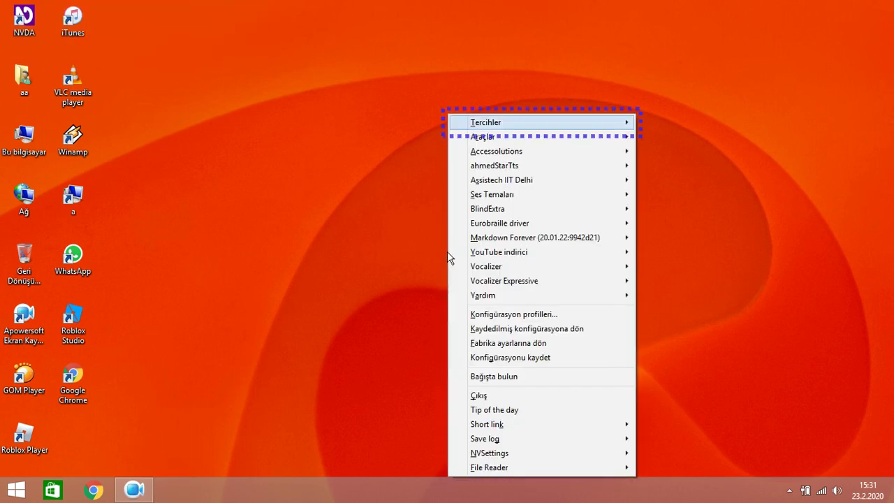
key("Right")
key("Down")
key("Down")
key("Down")
key("Down")
key("Down")
key("Down")
key("Down")
key("Down")
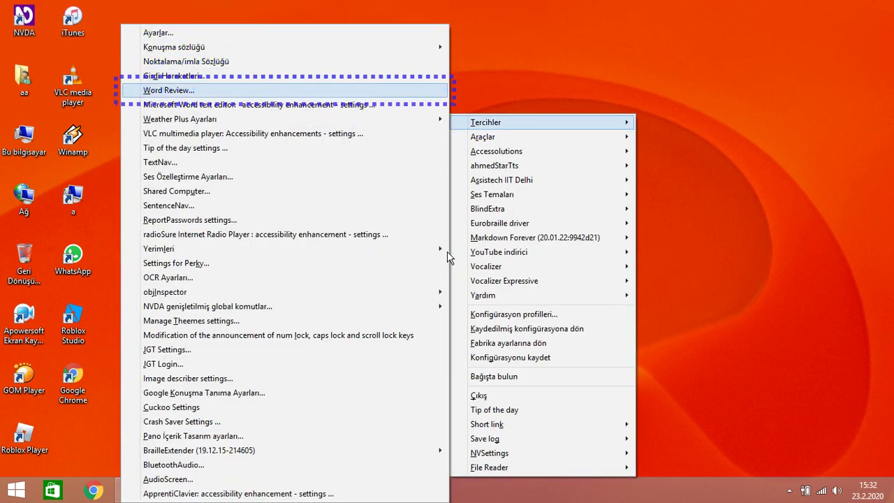
key("Down")
key("Down")
key("Down")
key("Down")
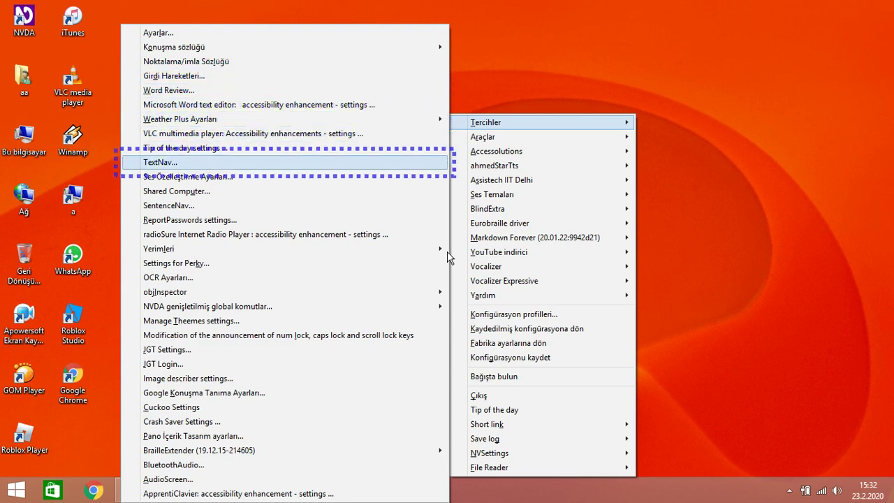
key("Down")
key("Down")
key("Down")
key("Down")
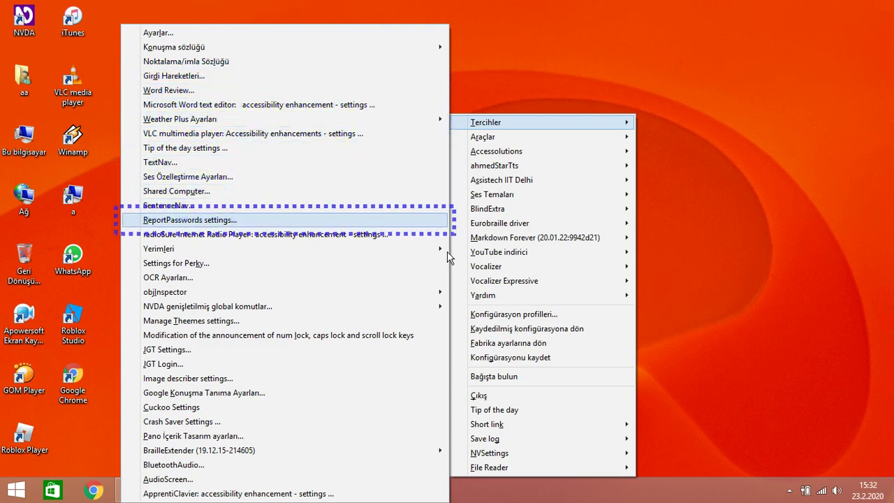
key("Down")
key("Down")
key("Down")
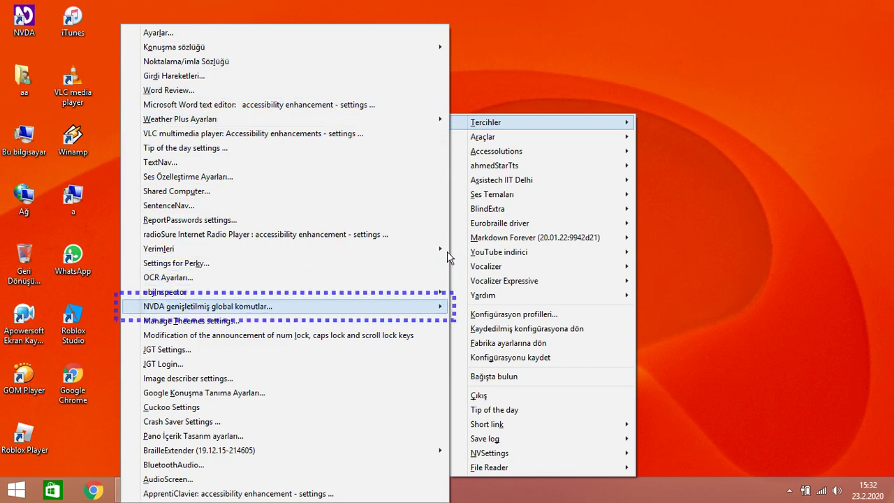
key("Right")
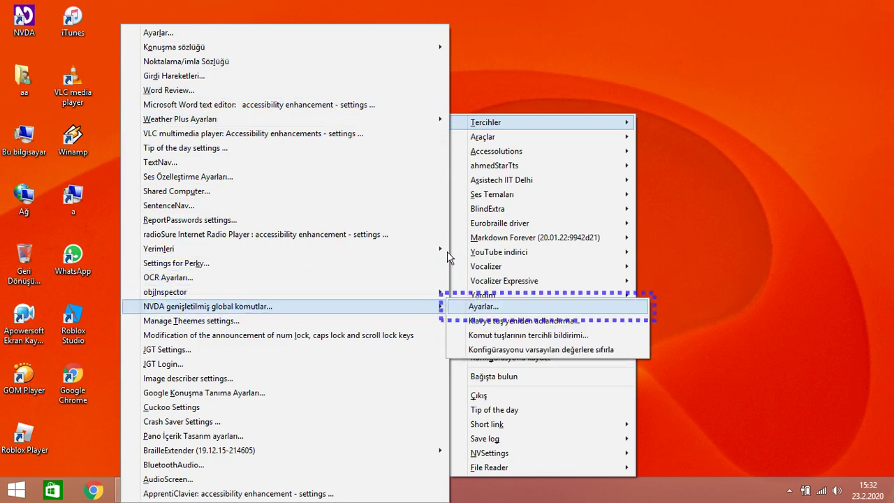
key("Return")
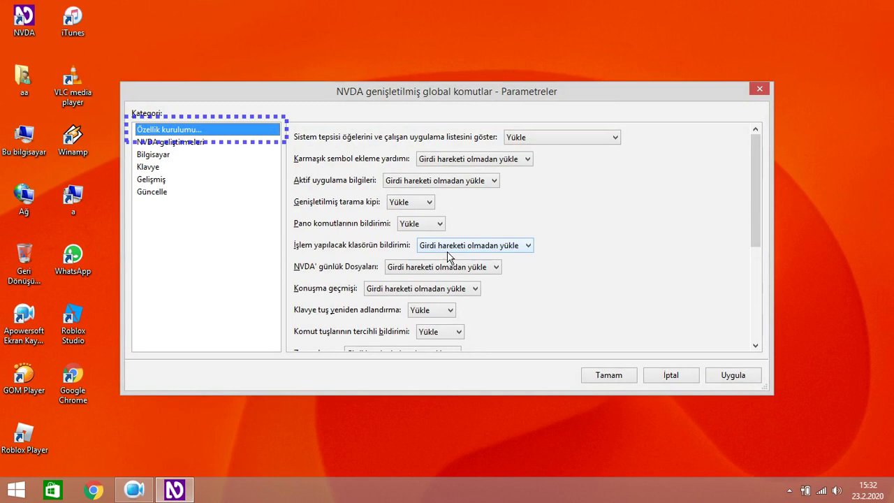
Open the Ses Temaları Yöneticisi audio theme manager from NVDA
key("Insert+n")
key("Down")
key("Down")
key("Down")
key("Down")
key("Down")
key("Down")
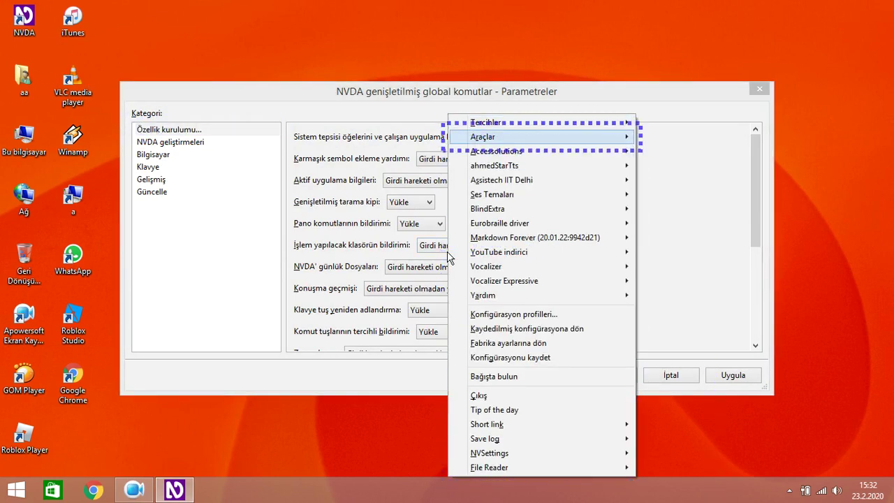
key("Right")
key("Return")
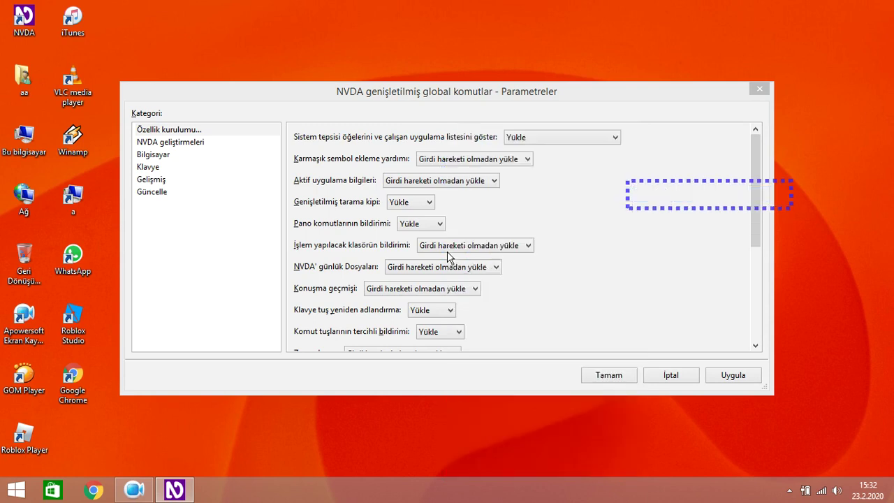
key("Down")
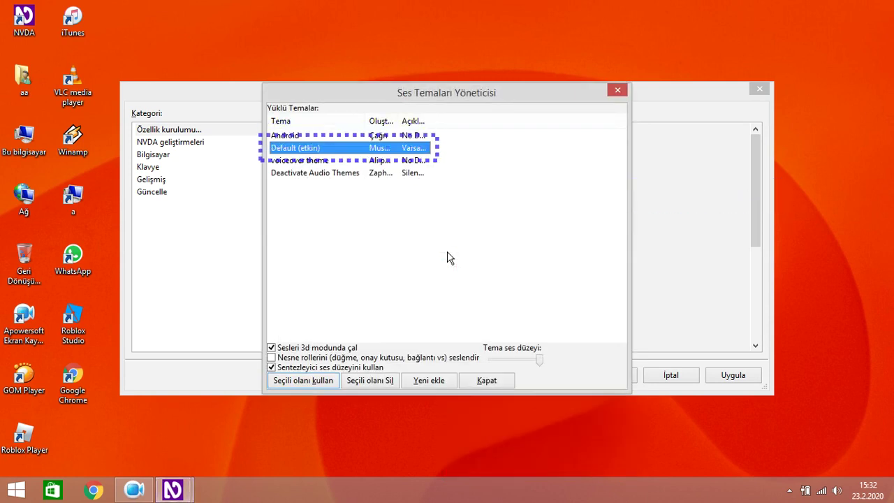
Activate the voiceover theme with "Nesne rollerini (düğme, onay kutusu, bağlantı vs) seslendir" enabled, and close the theme manager
key("Down")
key("Tab")
key("Tab")
key("Tab")
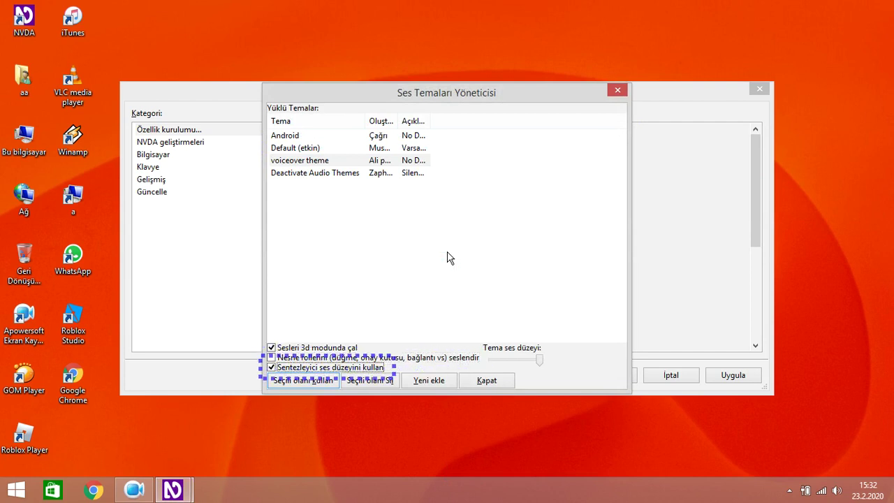
key("shift+Tab")
key("space")
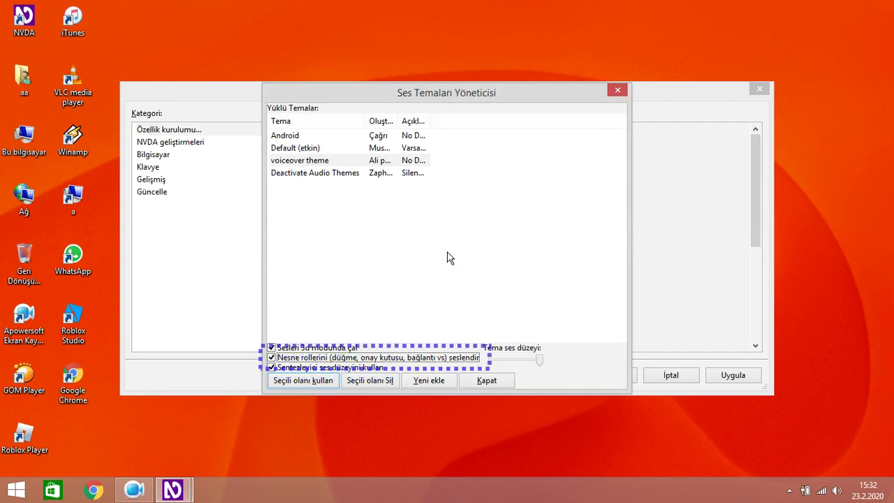
key("Tab")
key("Tab")
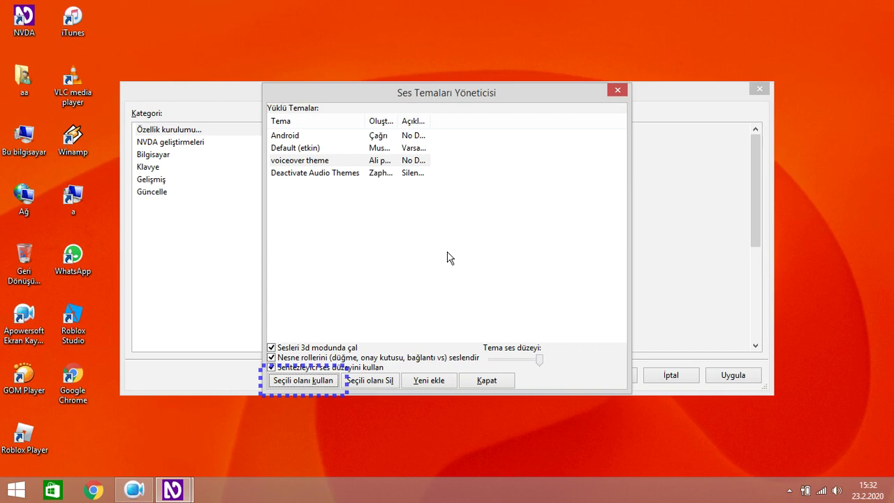
key("Return")
key("Tab")
key("Tab")
key("Tab")
key("Return")
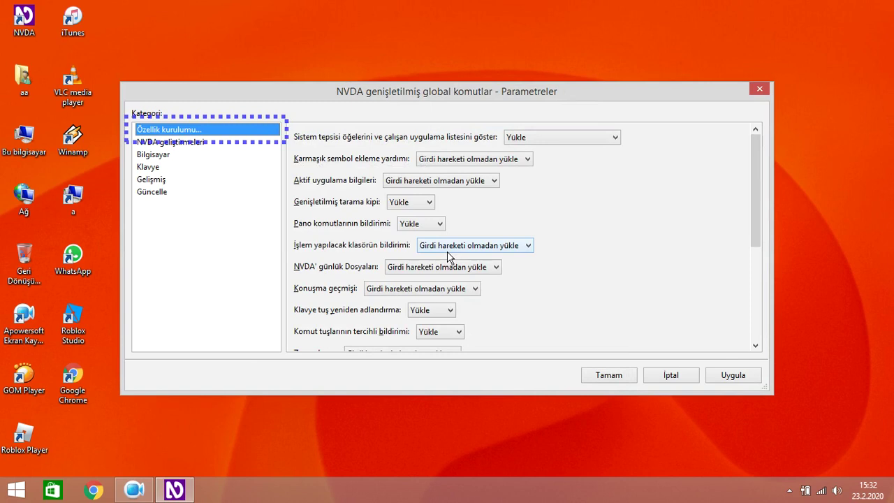
Open Manage Theemes settings from the NVDA preferences
key("Tab")
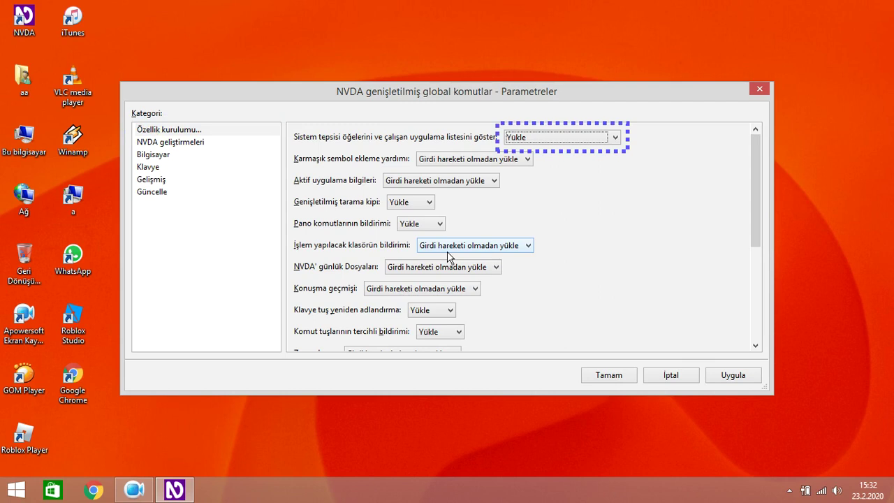
key("insert+n")
key("Down")
key("Right")
key("Down")
key("Down")
key("Down")
key("Down")
key("Down")
key("Down")
key("Down")
key("Down")
key("Down")
key("Down")
key("Down")
key("Down")
key("Down")
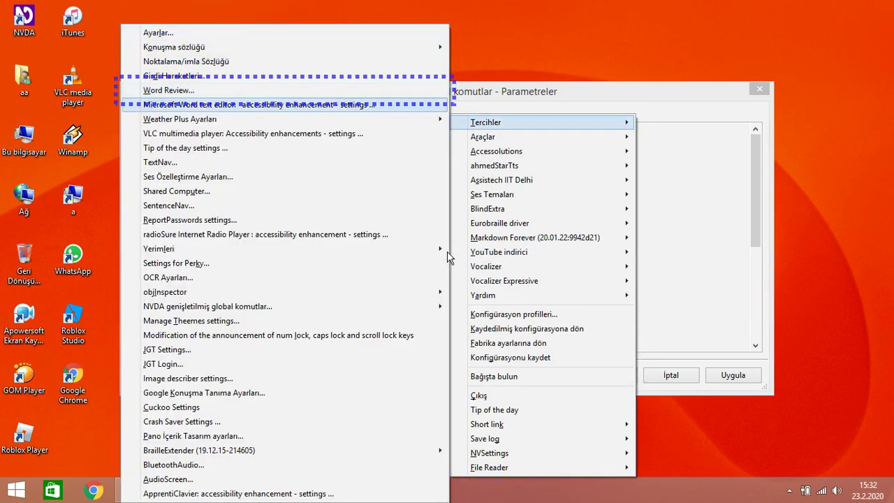
key("Down")
key("Down")
key("Down")
key("Down")
key("Down")
key("Down")
key("Down")
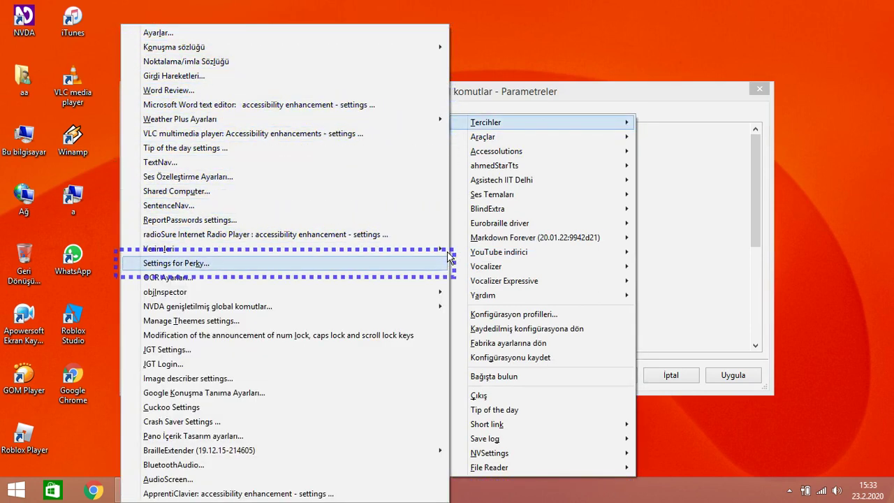
key("Return")
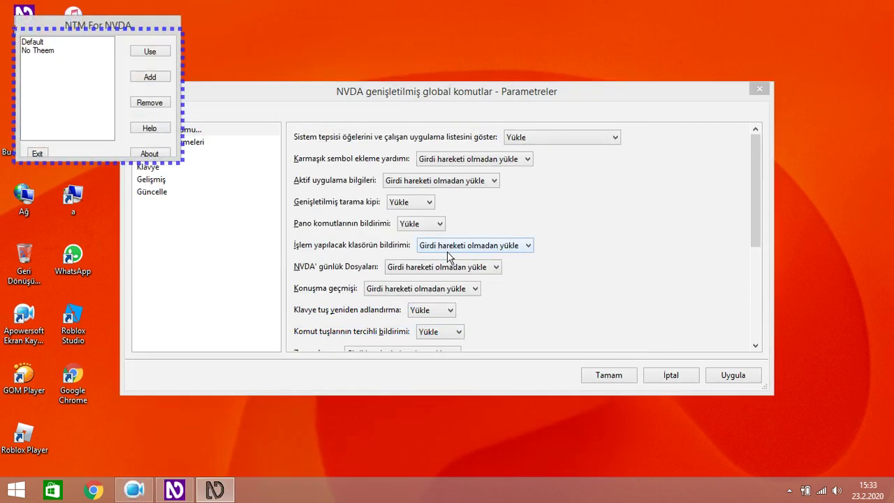
Apply the Default theme in NTM For NVDA
key("Tab")
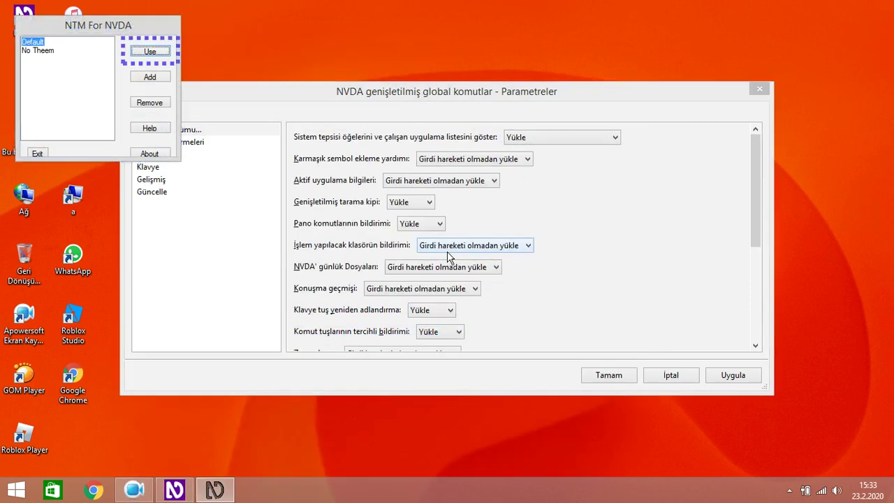
key("Return")
key("Return")
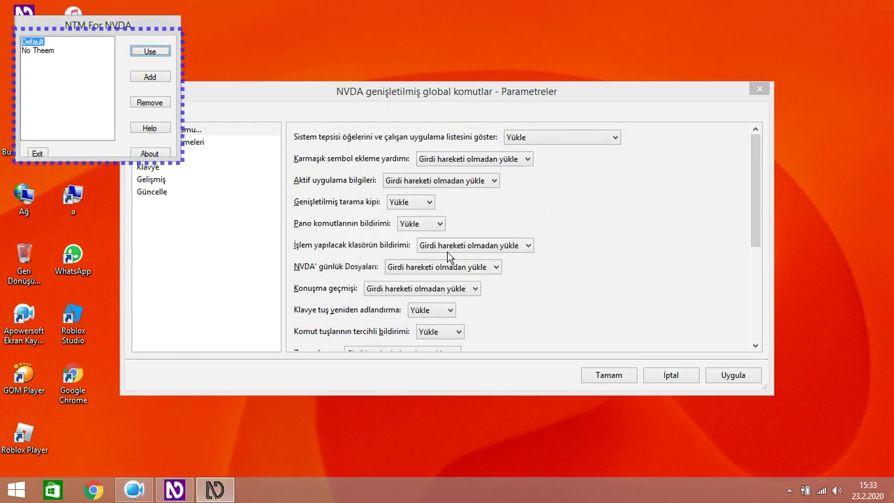
Exit the NTM For NVDA theme manager and return to the add-on's settings dialog
key("Tab")
key("Tab")
key("Tab")
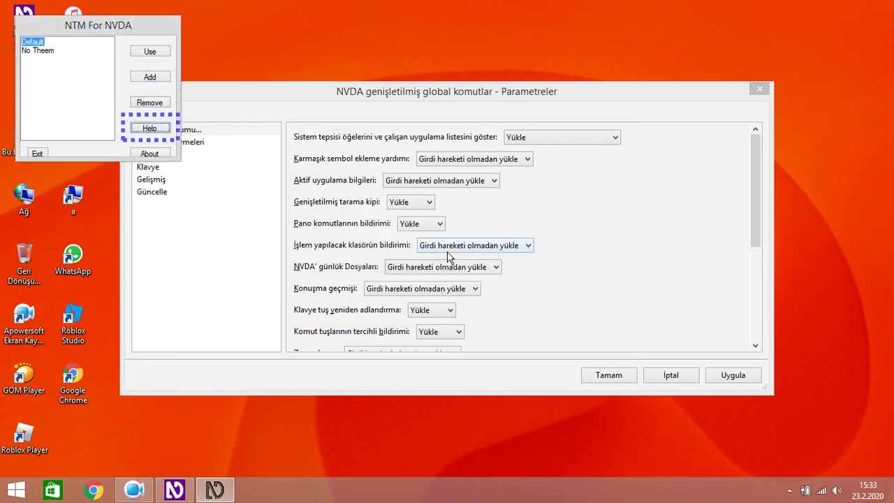
key("Tab")
key("Tab")
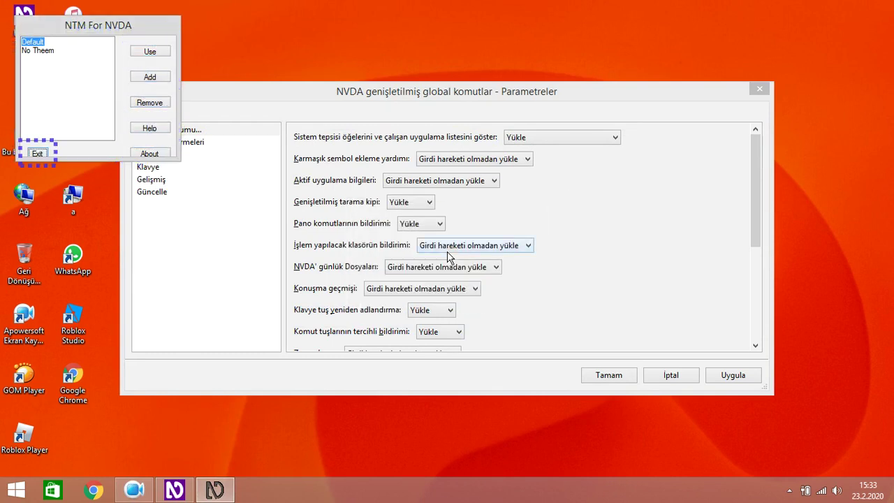
key("Return")
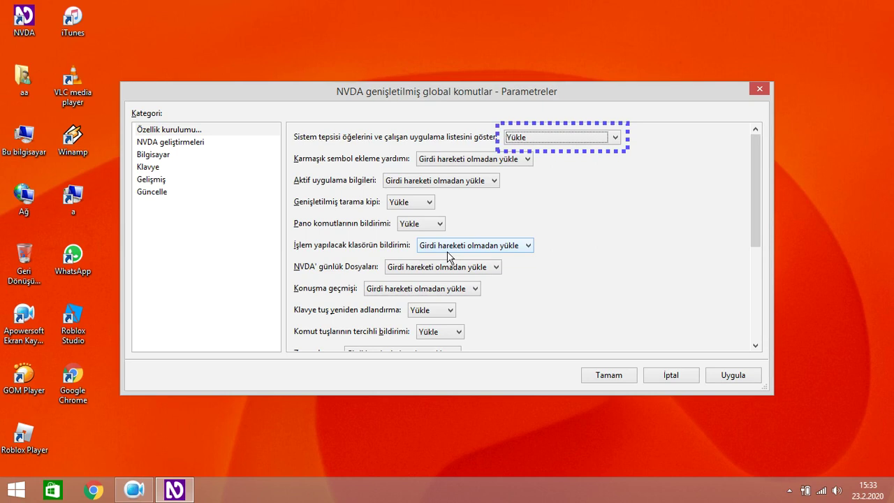
Review the loading options of every feature in the Özellik kurulumu category
key("Tab")
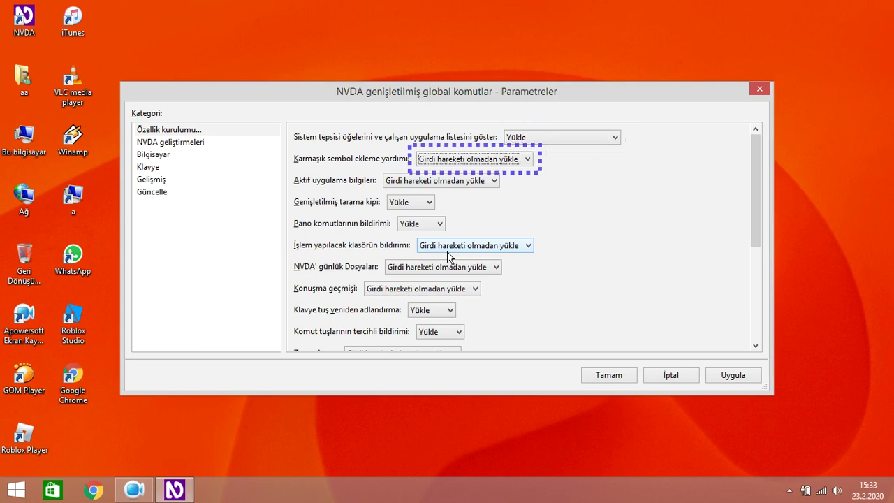
key("Tab")
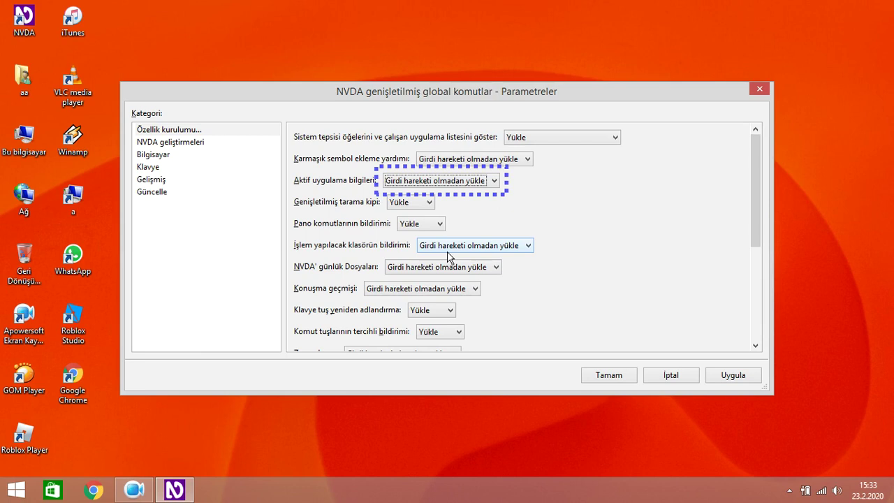
key("Tab")
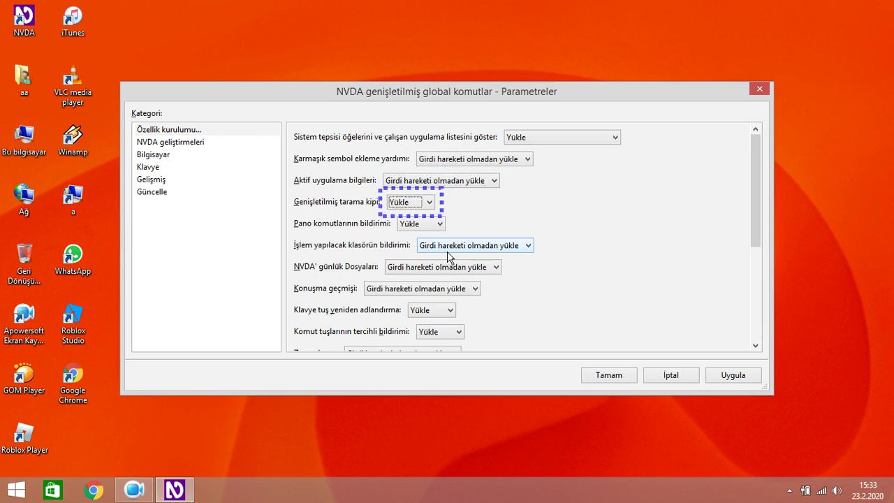
key("Tab")
key("Tab")
key("Tab")
key("Tab")
key("Tab")
key("Tab")
key("Tab")
key("Tab")
key("Tab")
key("Tab")
key("Tab")
key("Tab")
key("Tab")
key("Tab")
key("Tab")
key("Tab")
key("Tab")
key("Tab")
key("Tab")
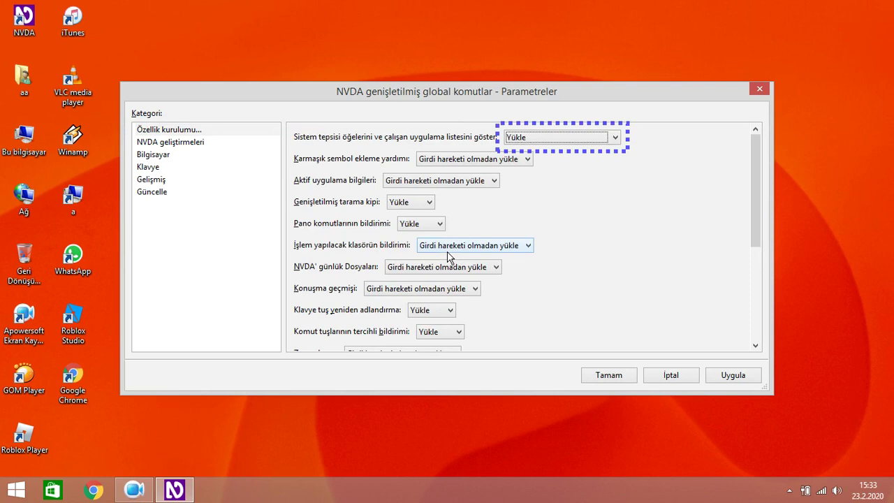
Set "Karmaşık sembol ekleme yardımı" and "Aktif uygulama bilgileri" to Yükle
key("Tab")
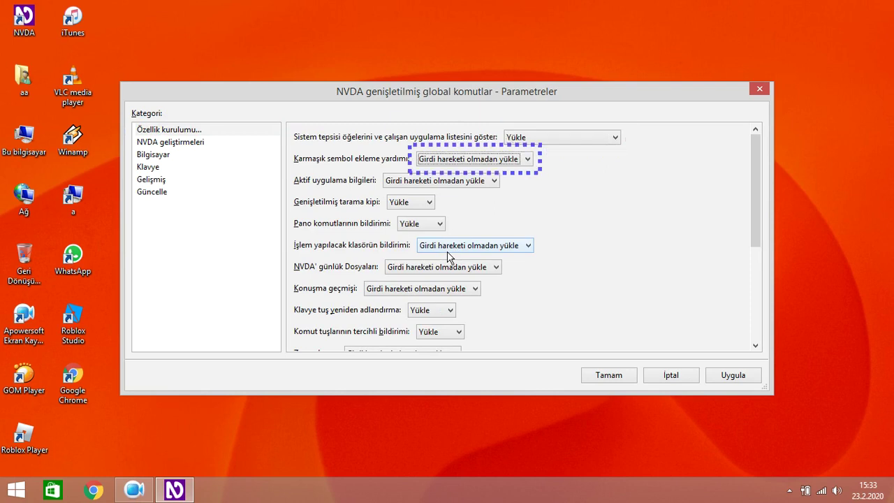
key("Up")
key("Tab")
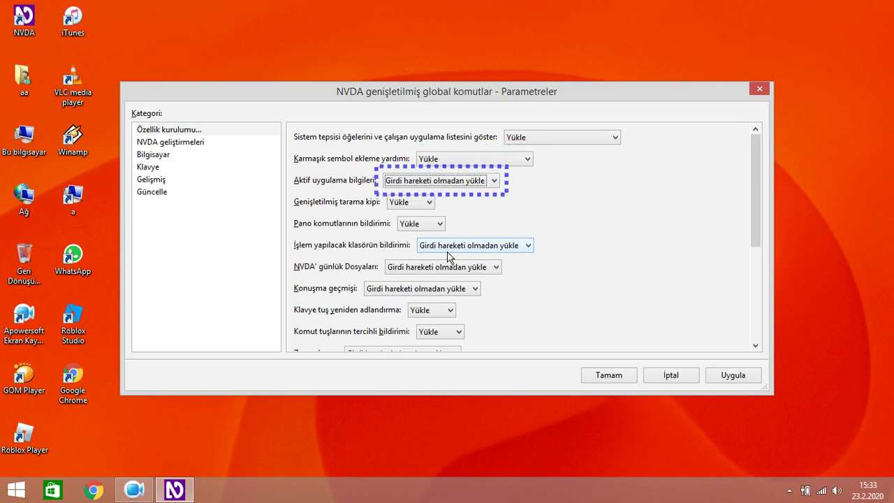
key("Up")
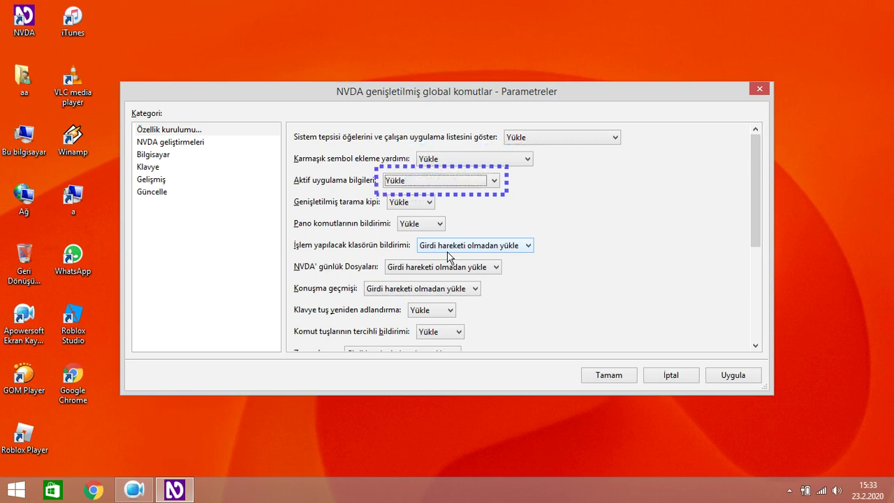
Set "İşlem yapılacak klasörün bildirimi", "NVDA' günlük Dosyaları" and "Konuşma geçmişi" to Yükle
key("Tab")
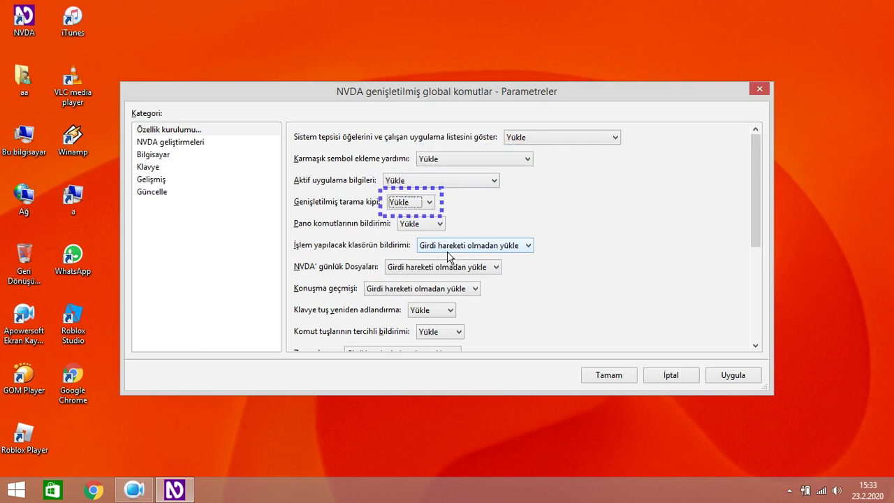
key("Tab")
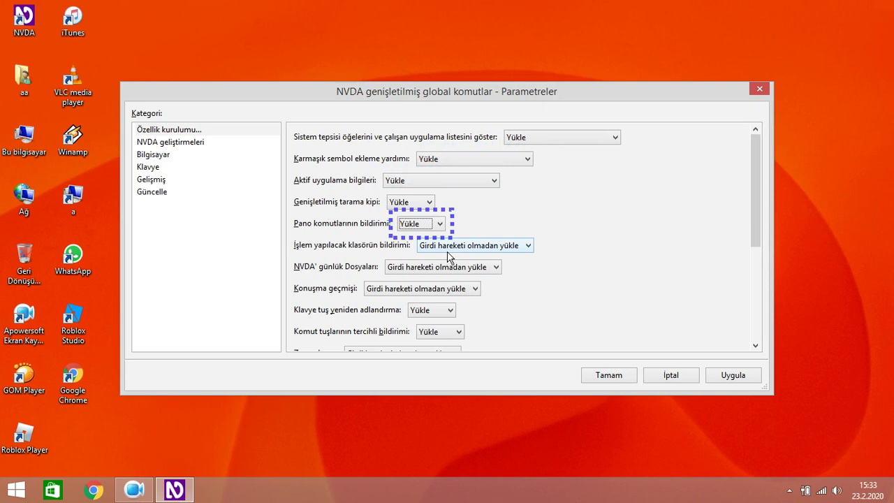
key("Tab")
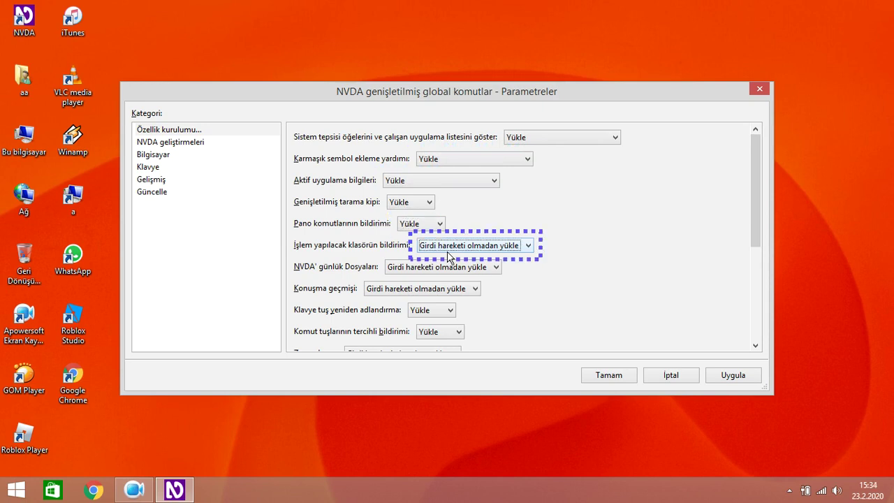
key("Up")
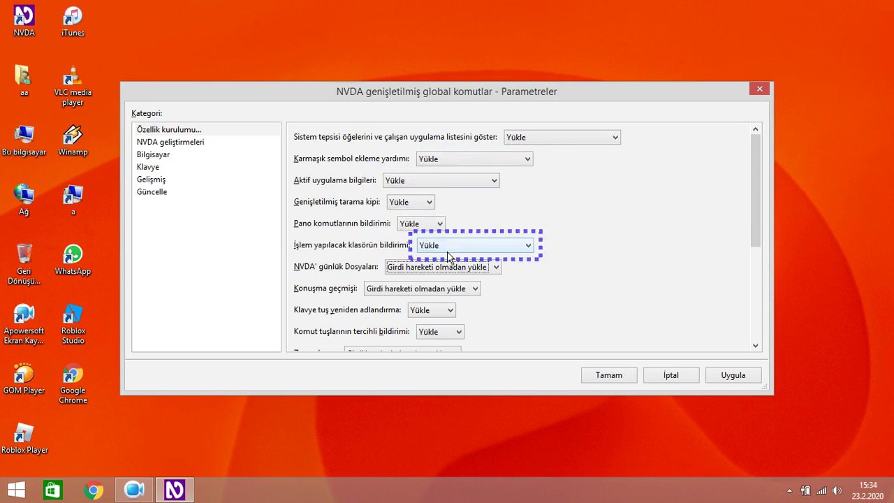
key("Tab")
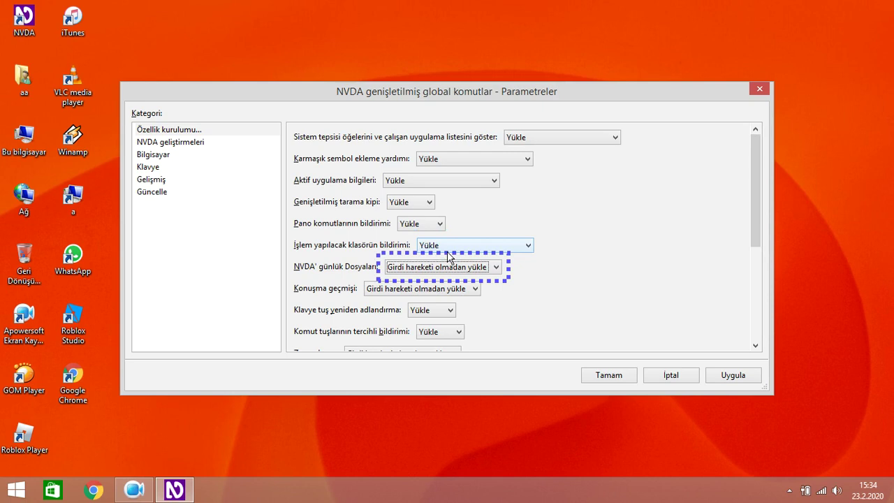
key("Up")
key("Tab")
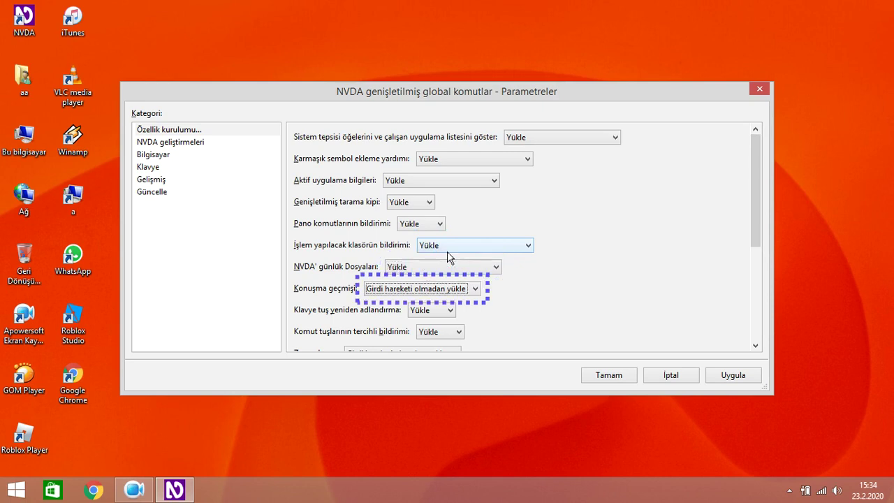
key("Up")
Set "Zamanlayıcı" and "NVDA'nın yeniden başlatılması" to Yükle
key("Tab")
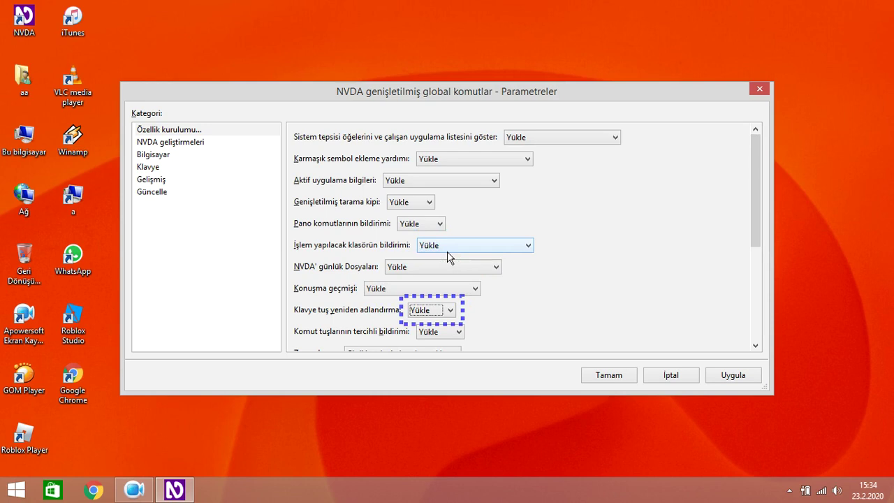
key("Tab")
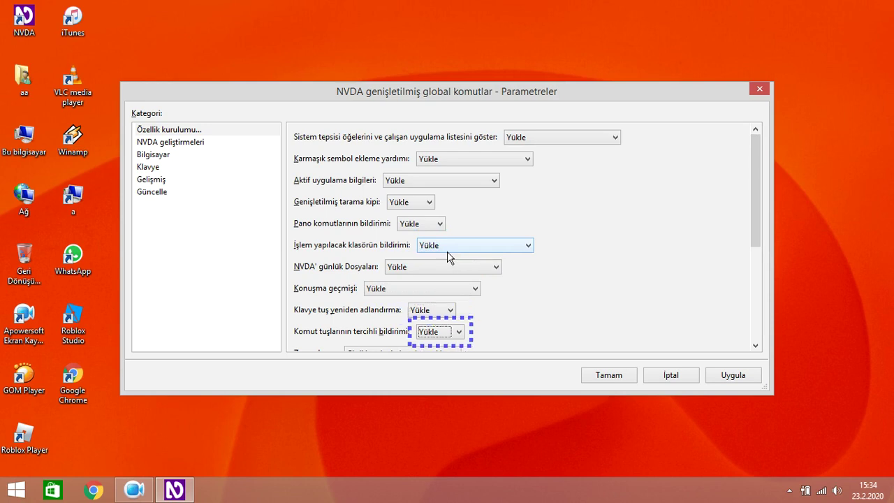
key("Tab")
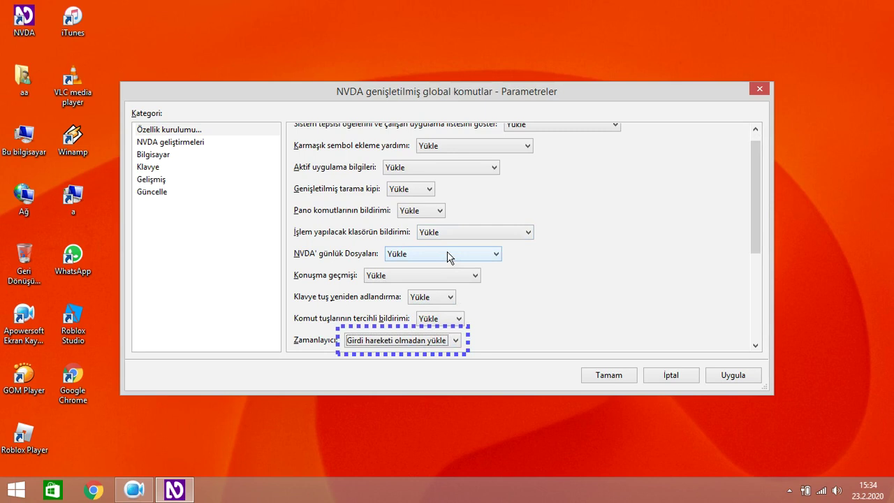
key("Up")
key("Tab")
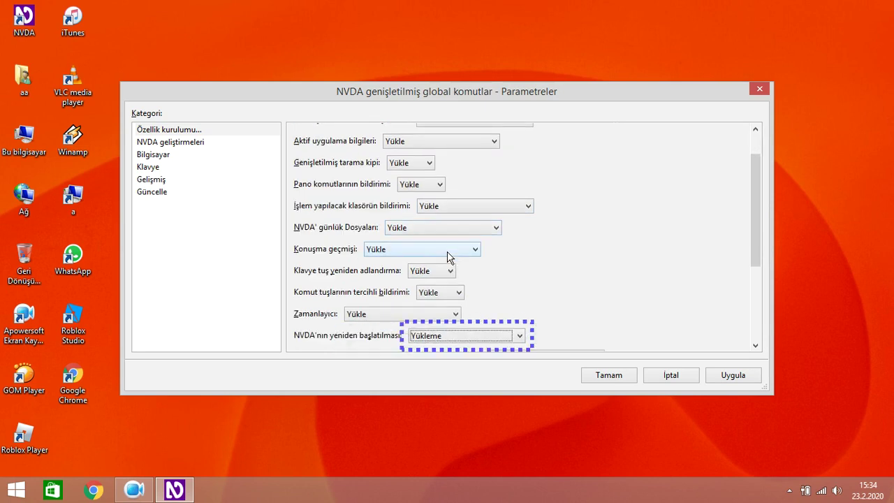
key("Up")
Set "Ses profili değiştirme", "ses denetimi" and "Tarih ve saat - ekleri" to Yükle
key("Tab")
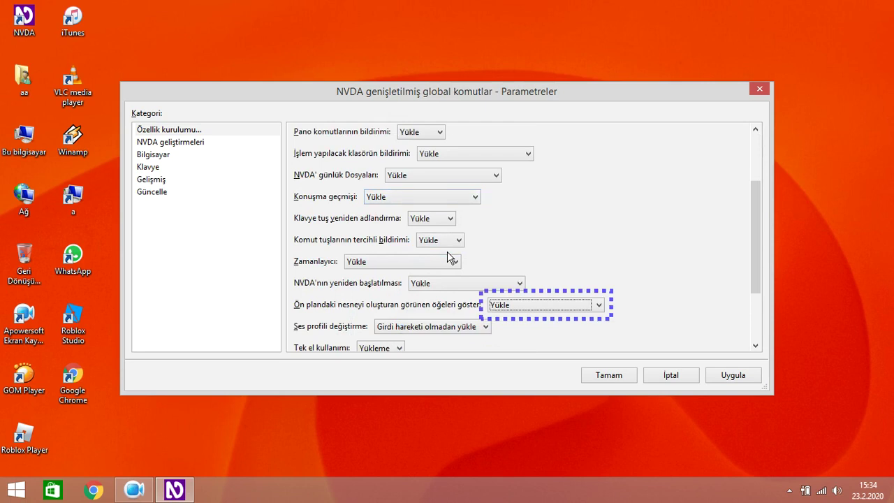
key("Tab")
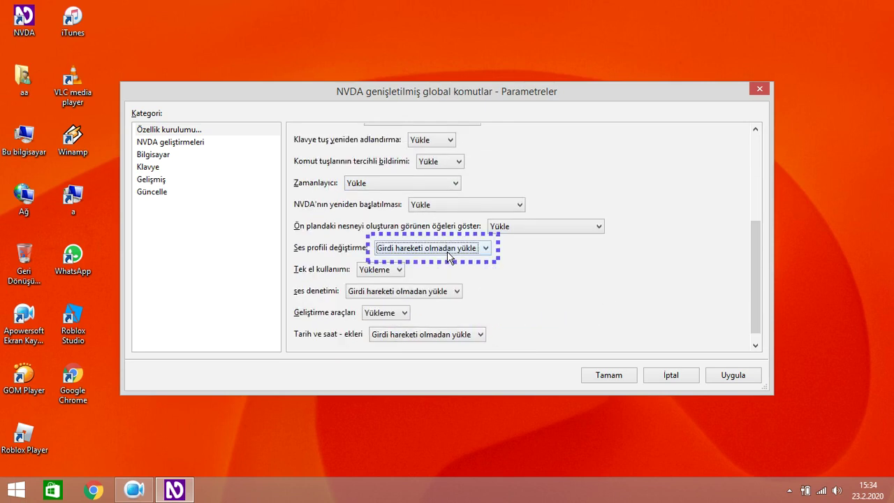
key("Up")
key("Tab")
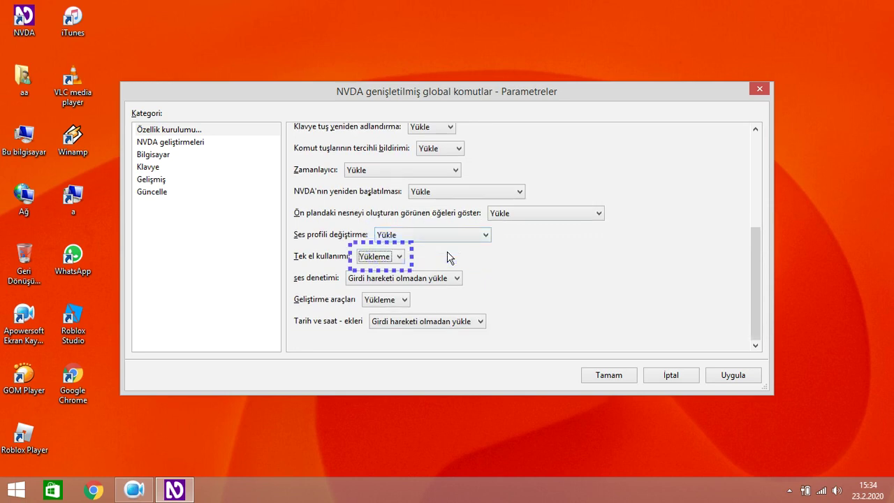
key("Tab")
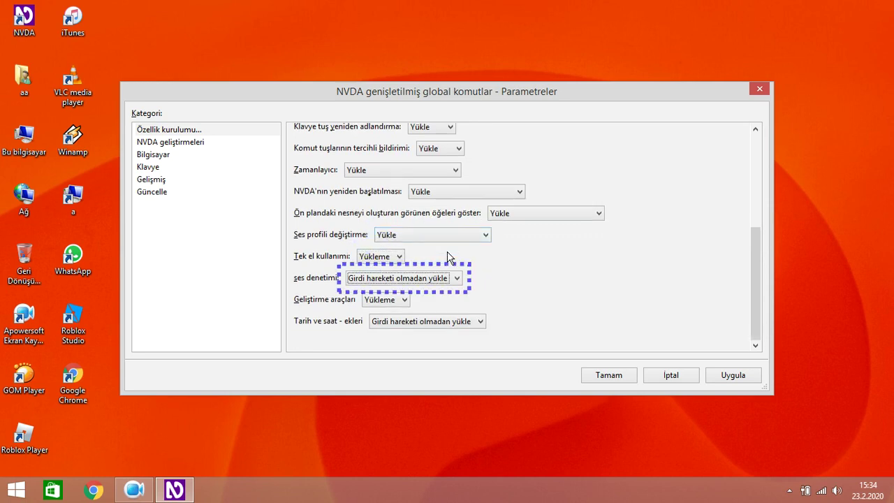
key("Up")
key("Tab")
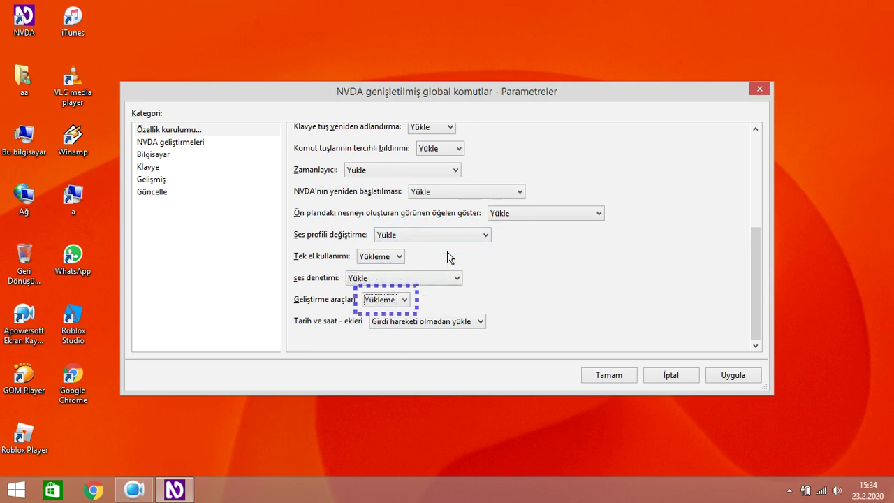
key("Tab")
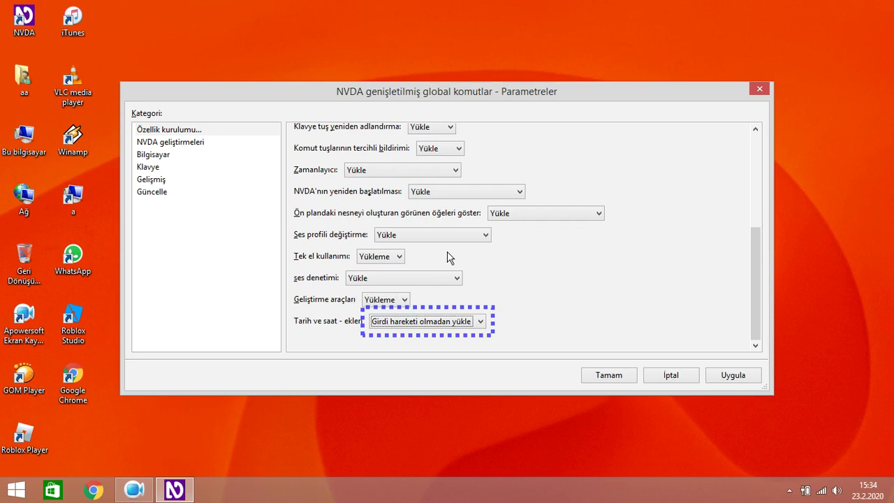
key("Up")
Show the NVDA geliştirmeleri category of the add-on's settings
key("Tab")
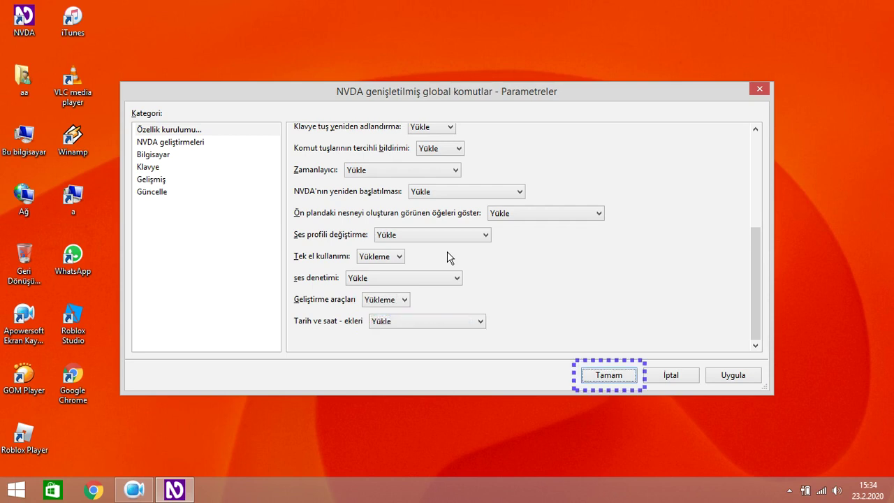
key("Tab")
key("Tab")
key("Tab")
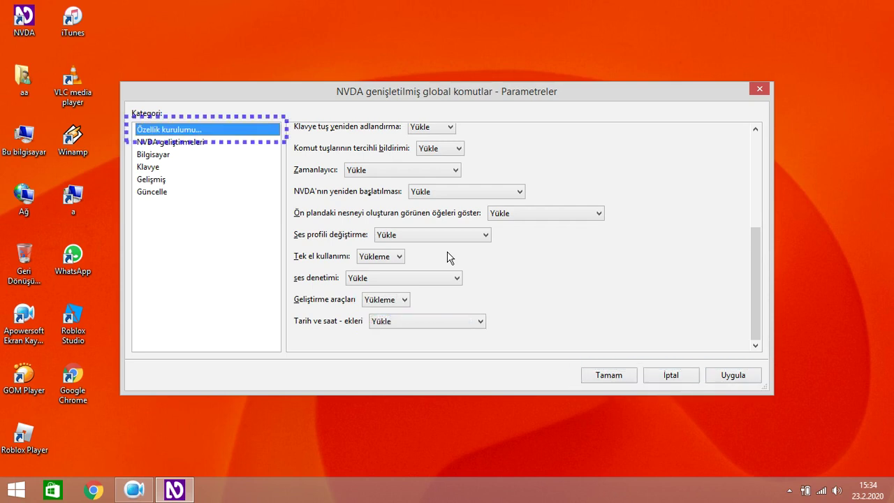
key("Down")
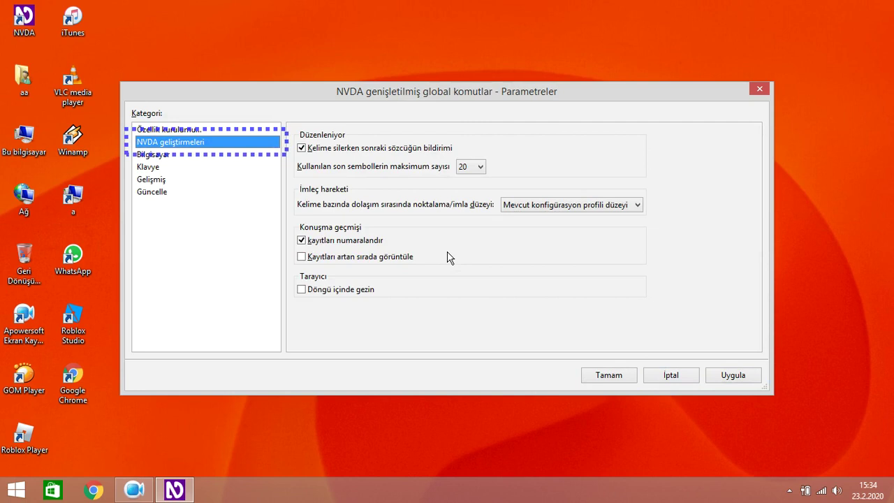
Set the maximum number of recently used symbols (Kullanılan son sembollerin maksimum sayısı) to 100
key("Tab")
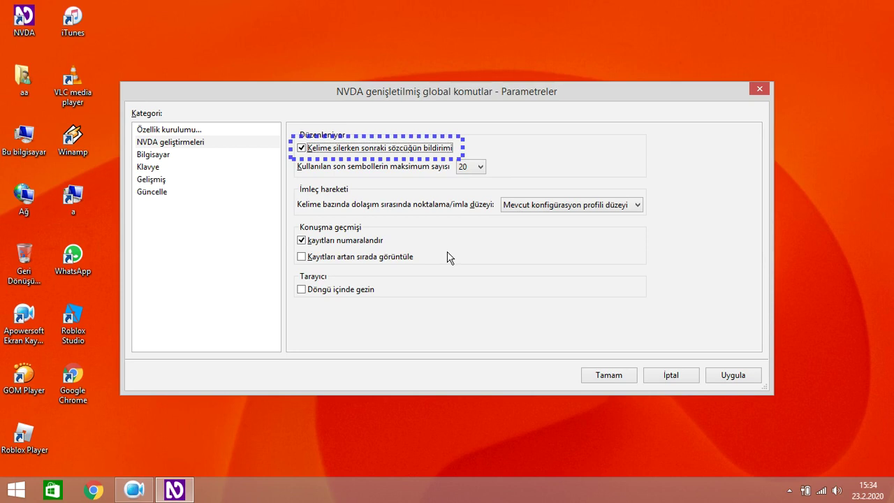
key("Tab")
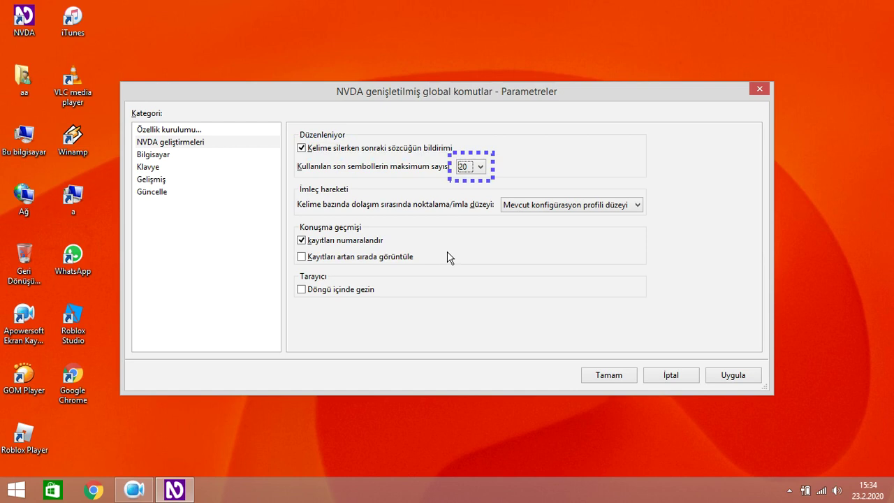
key("Down")
key("Down")
key("Down")
Enable "Kayıtları artan sırada görüntüle" for the speech history (Konuşma geçmişi)
key("Tab")
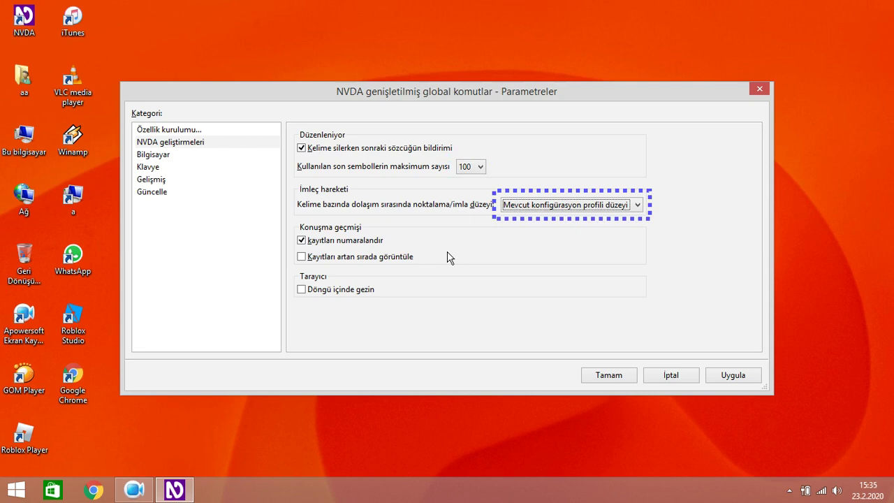
key("Tab")
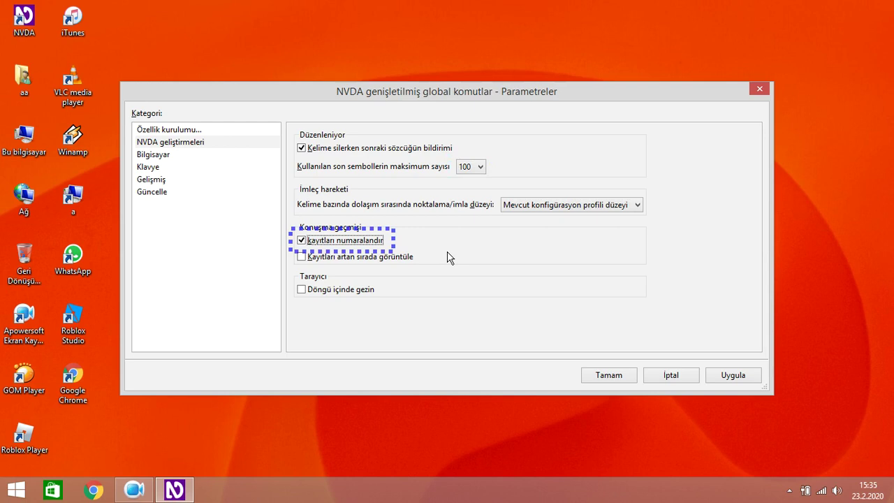
key("Tab")
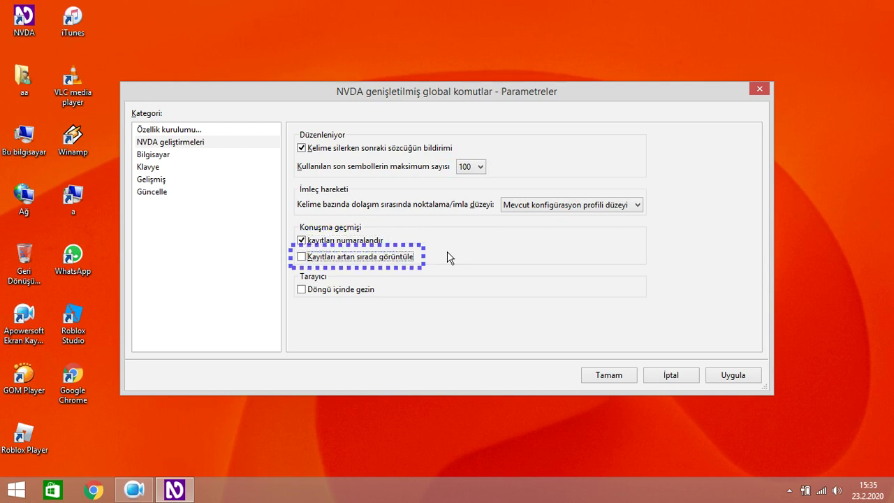
key("Tab")
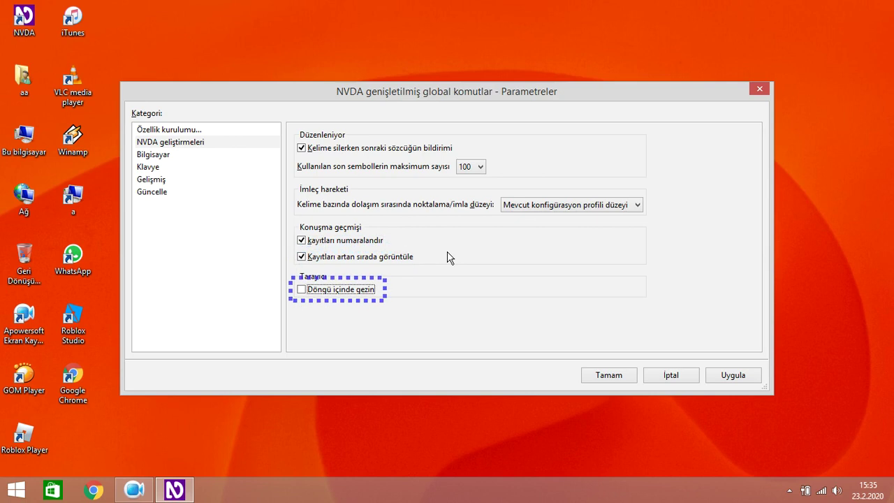
Enable "Döngü içinde gezin" for the browser (Tarayıcı)
key("space")
key("Tab")
key("Tab")
key("Tab")
key("Tab")
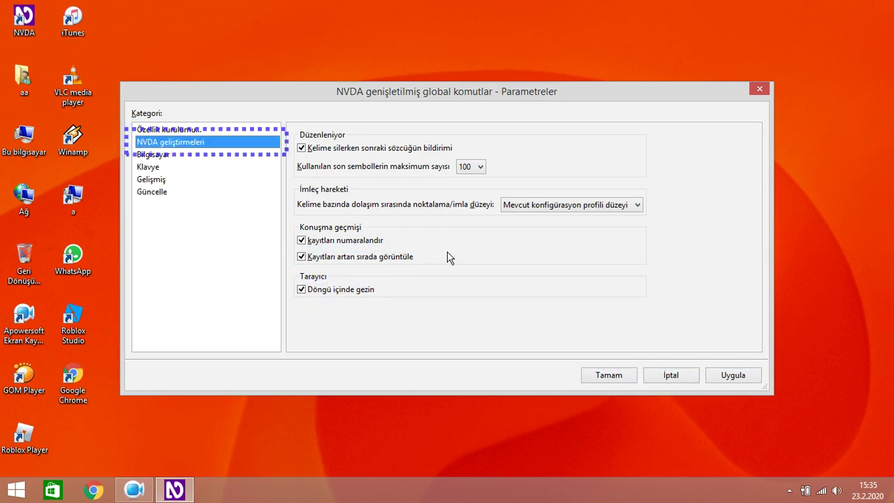
In the Bilgisayar category, disable "Windows şeridinde dolaşırken nesne tariflerini seslendirme" and "Pencereler otomatik olarak ekranı kaplasın"
key("Down")
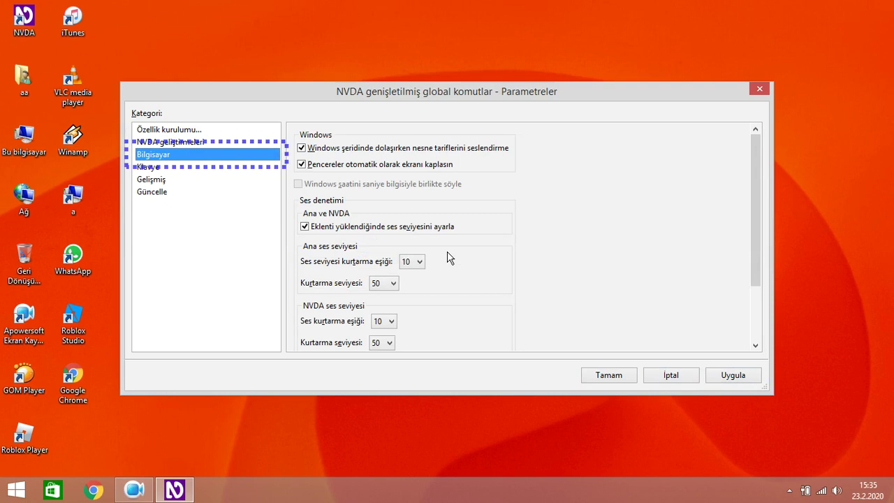
key("Tab")
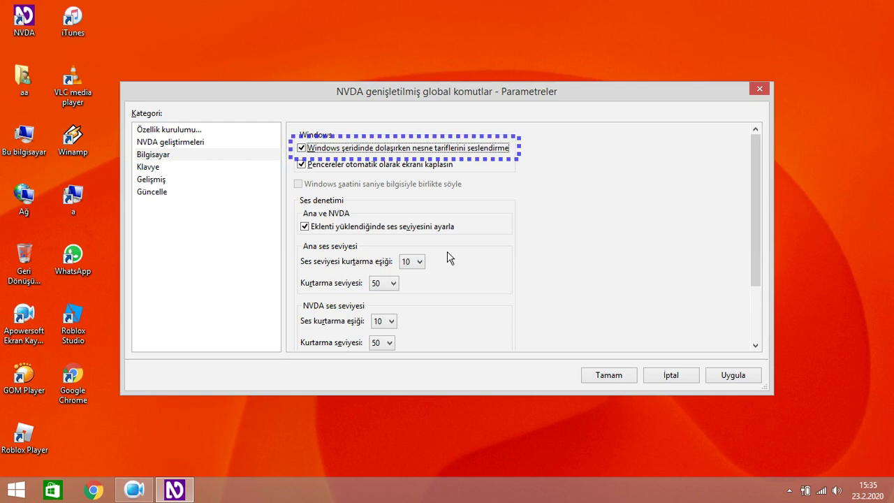
key("space")
key("Tab")
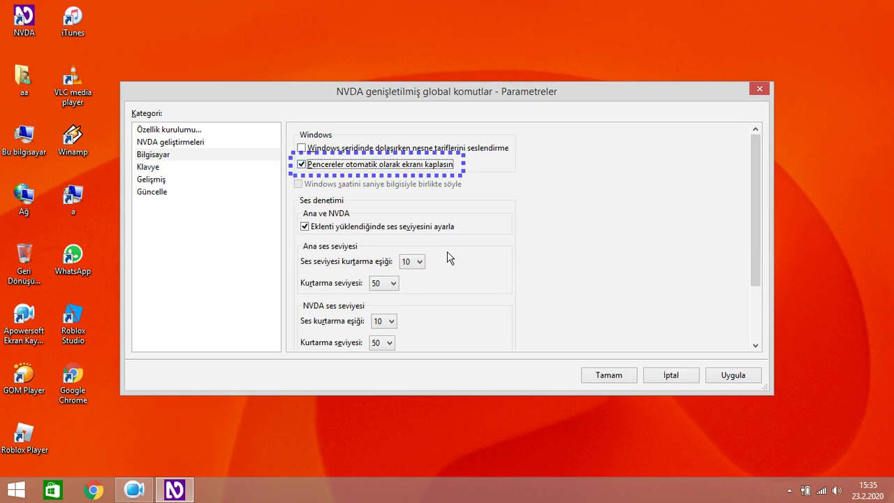
key("space")
key("Tab")
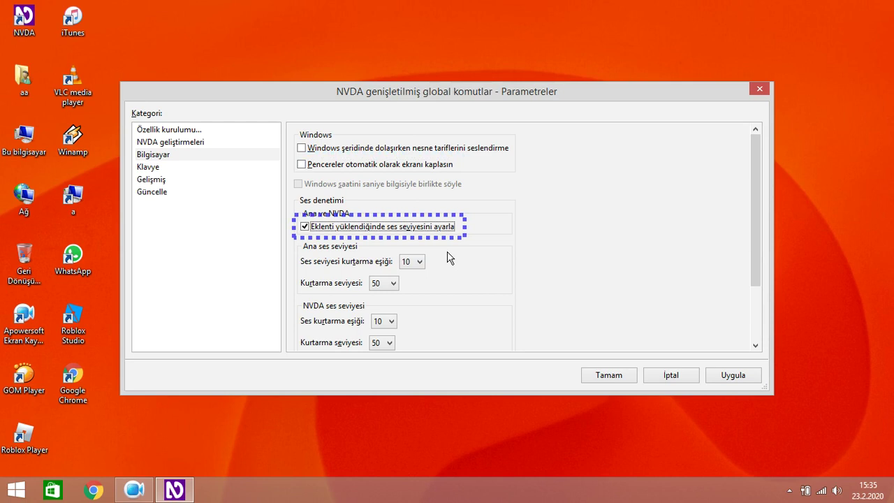
For the main volume (Ana ses seviyesi), set the recovery threshold to 50 and Kurtarma seviyesi to 100
key("Tab")
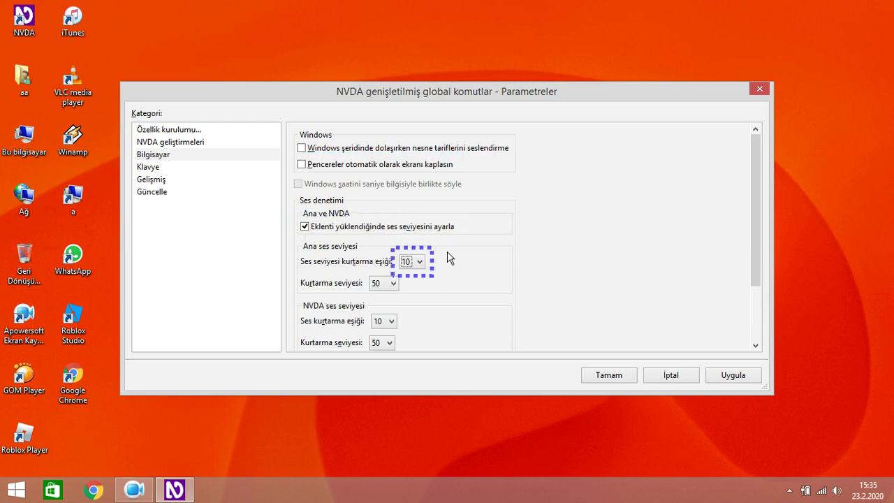
key("Down")
key("Down")
key("Down")
key("Down")
key("Tab")
key("Down")
key("Down")
key("Down")
key("Down")
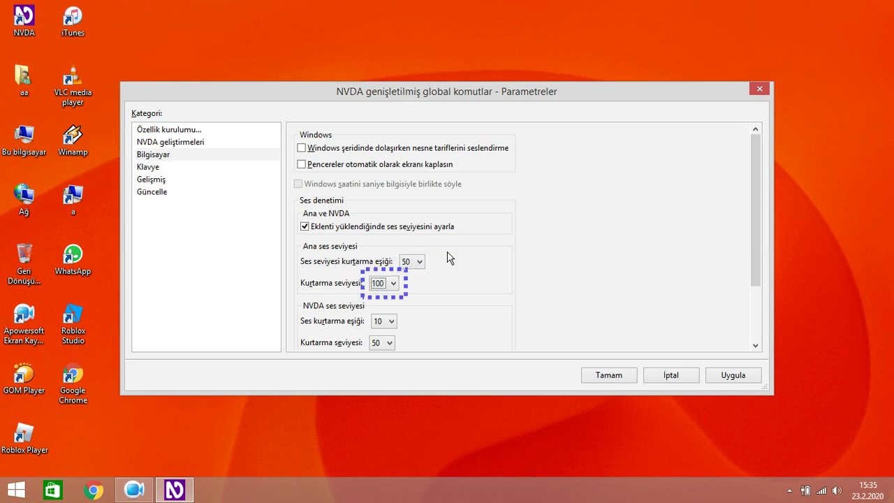
Set the NVDA volume's recovery threshold (Ses kurtarma eşiği) to 50
key("Tab")
key("Down")
key("Down")
key("Tab")
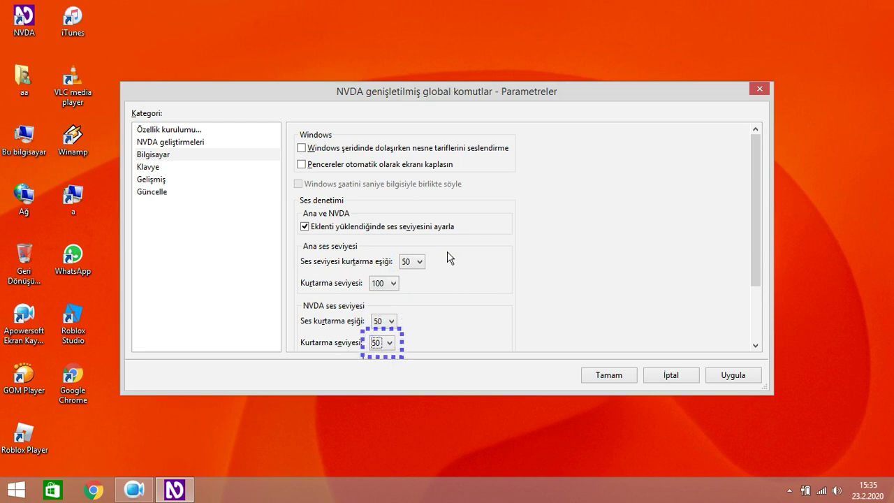
Set the volume change step size (Adımların boyutu) to 20
key("Tab")
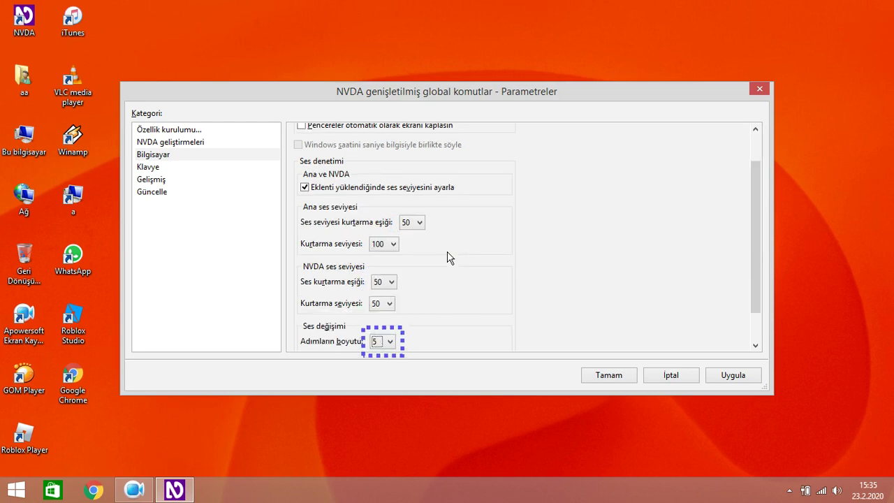
key("Down")
key("Down")
key("Down")
key("Down")
key("Down")
key("Down")
key("Down")
key("Down")
key("Down")
key("Down")
key("Down")
key("Down")
key("Down")
key("Down")
key("Tab")
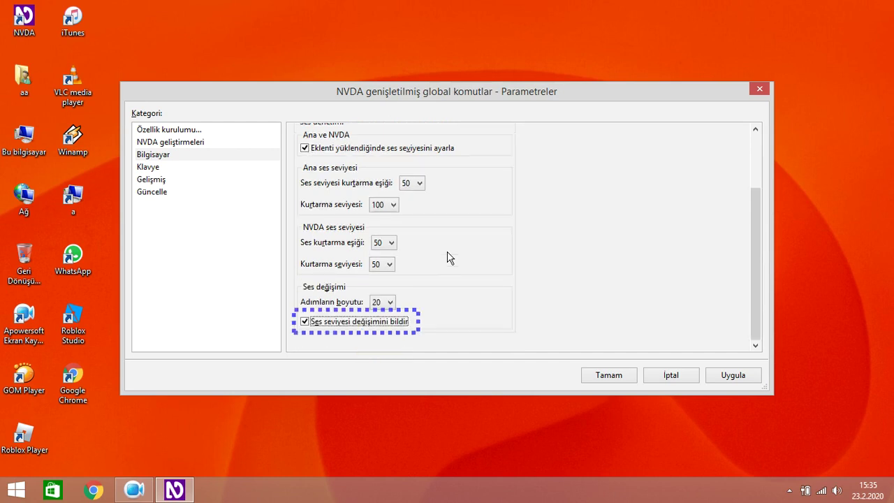
Disable "Eklenti yüklendiğinde ses seviyesini ayarla" under Ana ve NVDA
key("Tab")
key("Tab")
key("Tab")
key("Tab")
key("Tab")
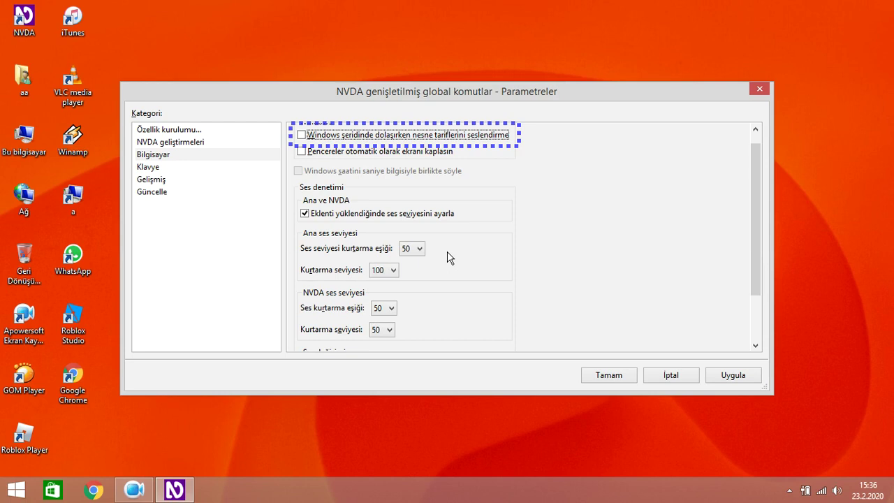
key("Tab")
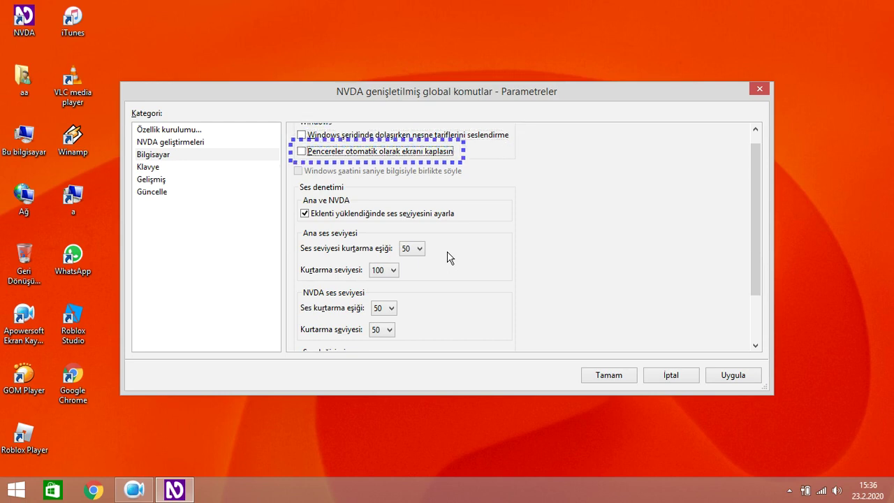
key("Tab")
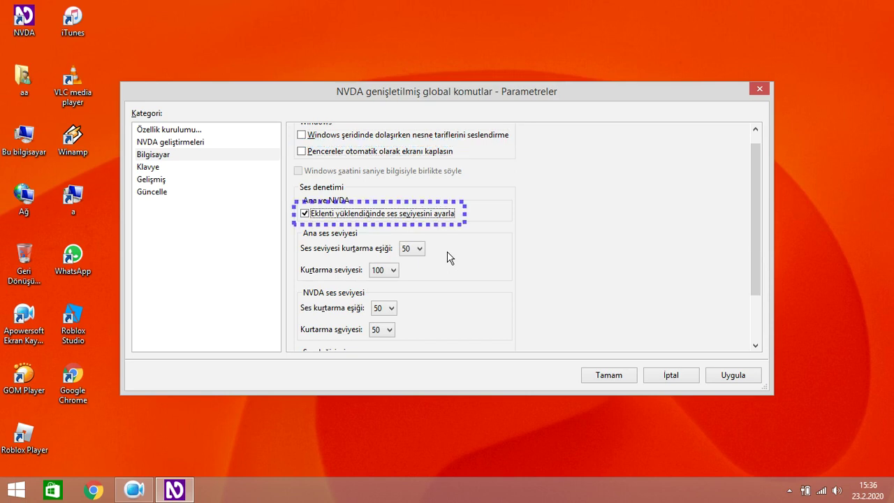
key("space")
Show the Klavye category of the add-on's settings
key("Tab")
key("Tab")
key("Tab")
key("Tab")
key("Tab")
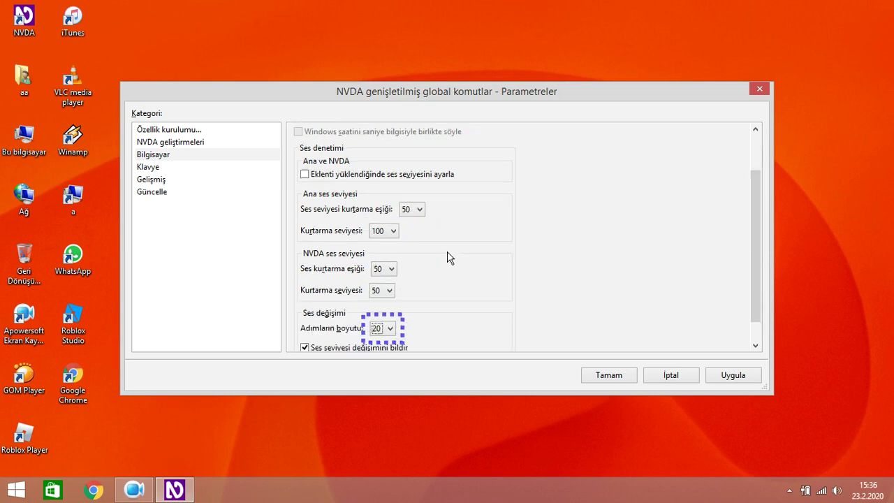
key("Tab")
key("Tab")
key("Tab")
key("Tab")
key("Tab")
key("Down")
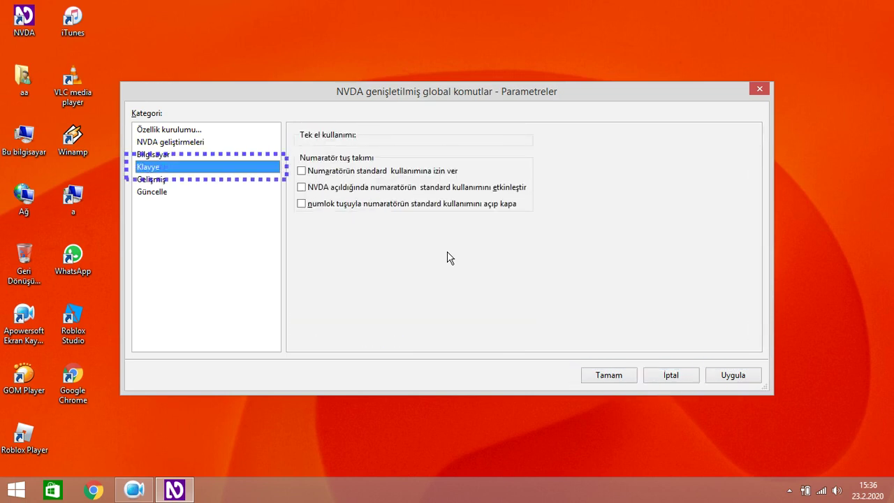
Enable all three numeric keypad options (Numaratör tuş takımı): standard use, activation at NVDA startup, and toggling with numlok
key("Tab")
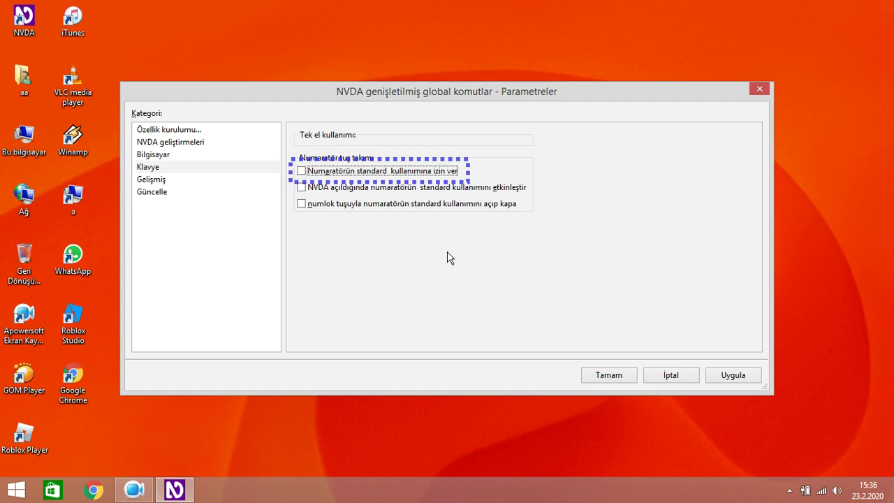
key("space")
key("Tab")
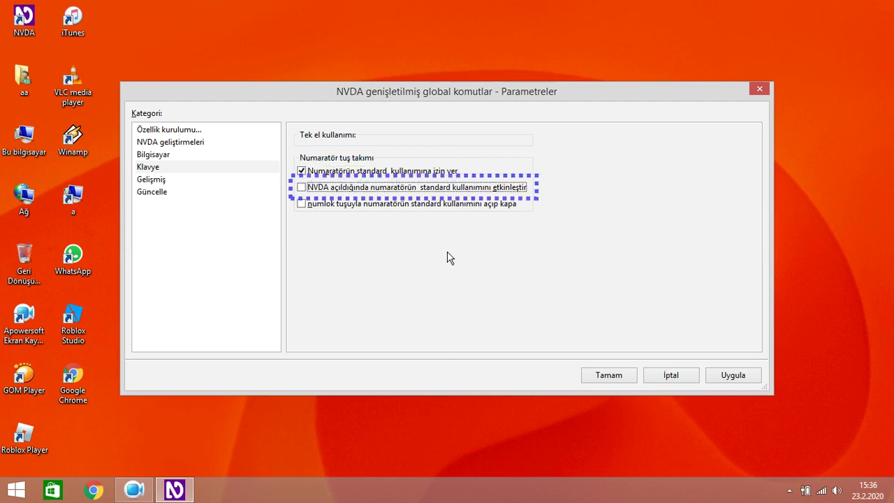
key("space")
key("Tab")
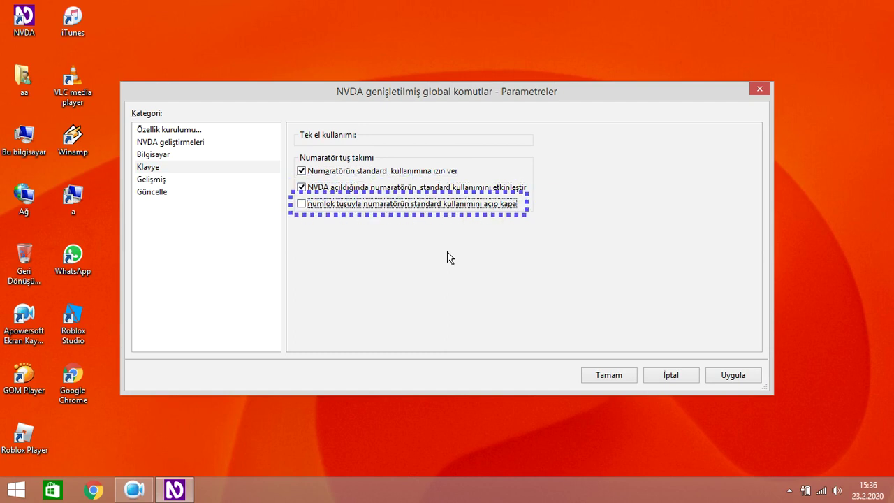
key("space")
In the Gelişmiş category, set "Kaydı tutulan hatalar için ses çal" to "Tüm NVDA sürümleri için"
key("Tab")
key("Tab")
key("Tab")
key("Tab")
key("Down")
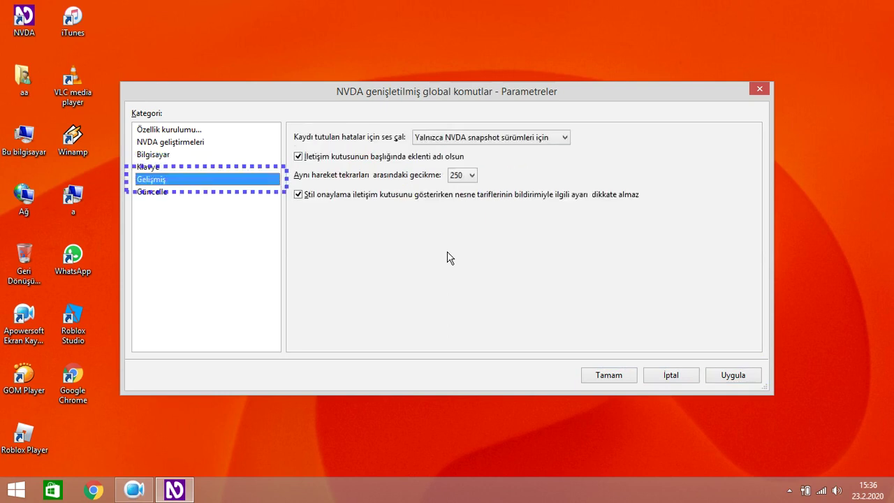
key("Tab")
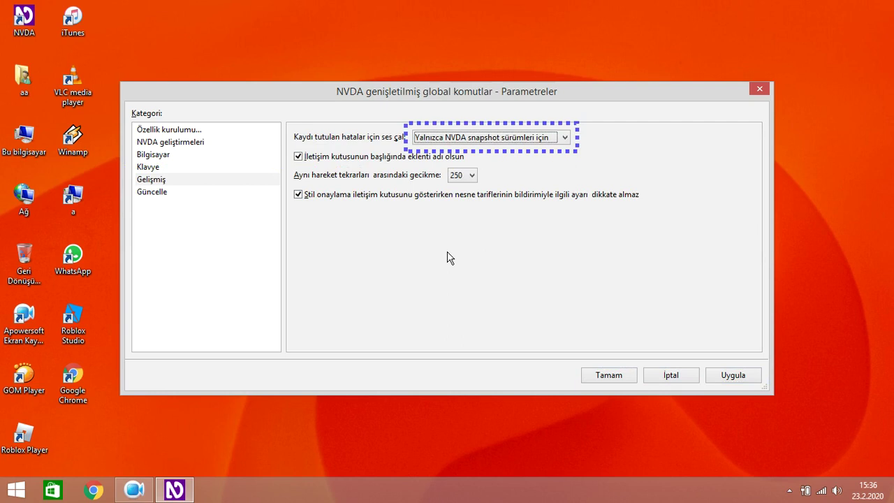
key("Down")
key("Down")
key("Tab")
key("shift+Tab")
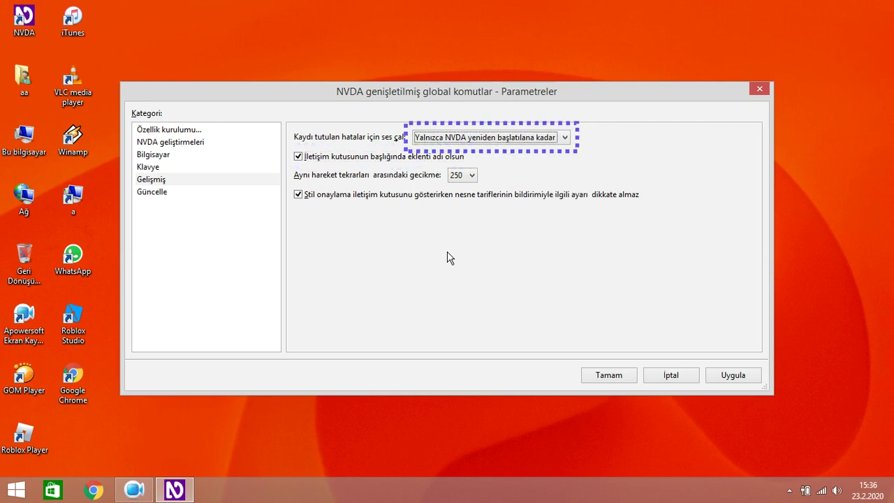
key("Up")
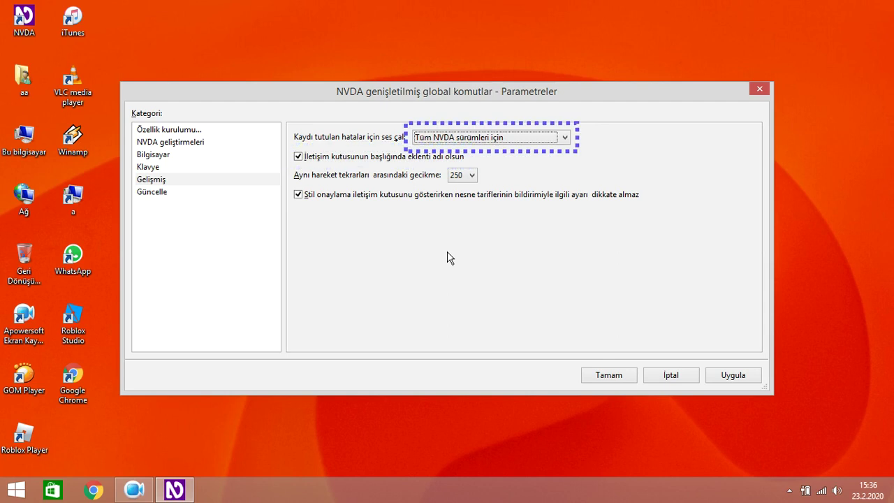
Set the delay between repeats of the same gesture (Aynı hareket tekrarları arasındaki gecikme) to 500
key("Tab")
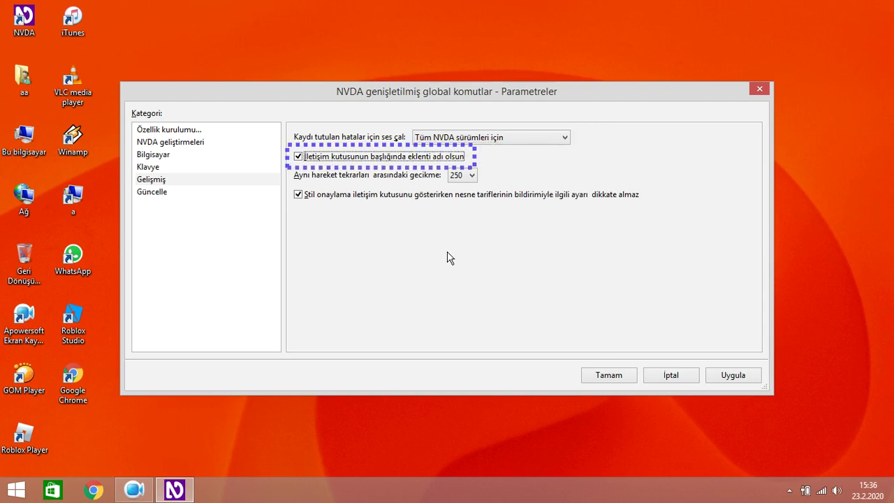
key("Tab")
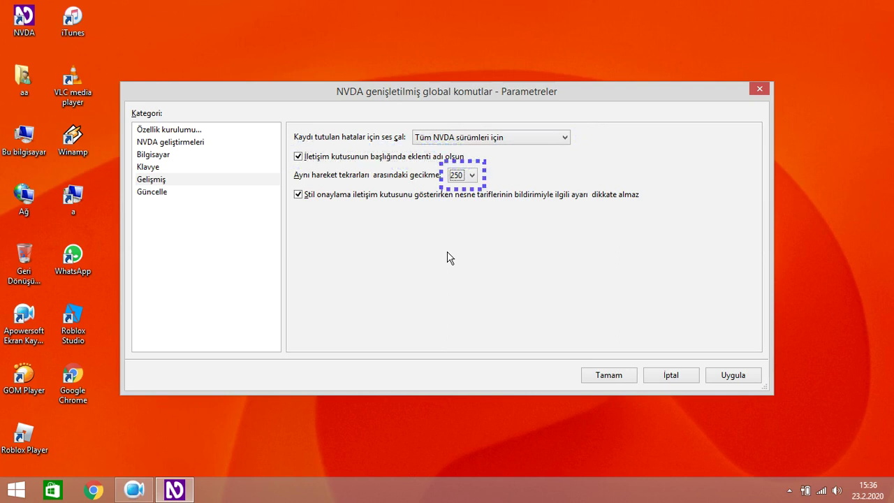
key("Down")
key("Down")
key("Down")
key("Tab")
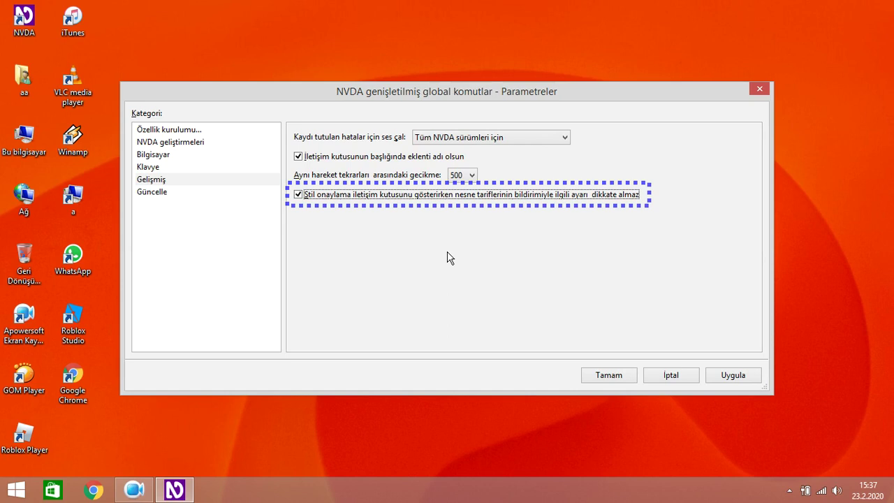
Check for add-on updates from the Güncelle category and dismiss the result message
key("Tab")
key("Tab")
key("Tab")
key("Tab")
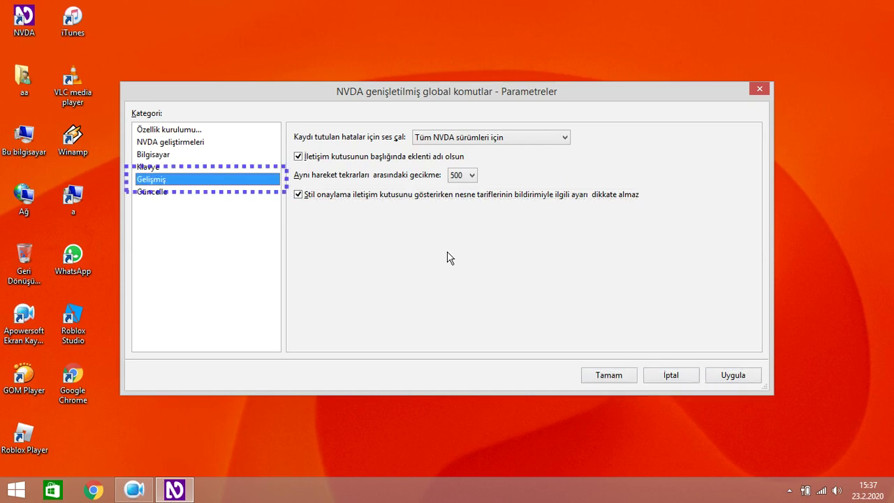
key("Down")
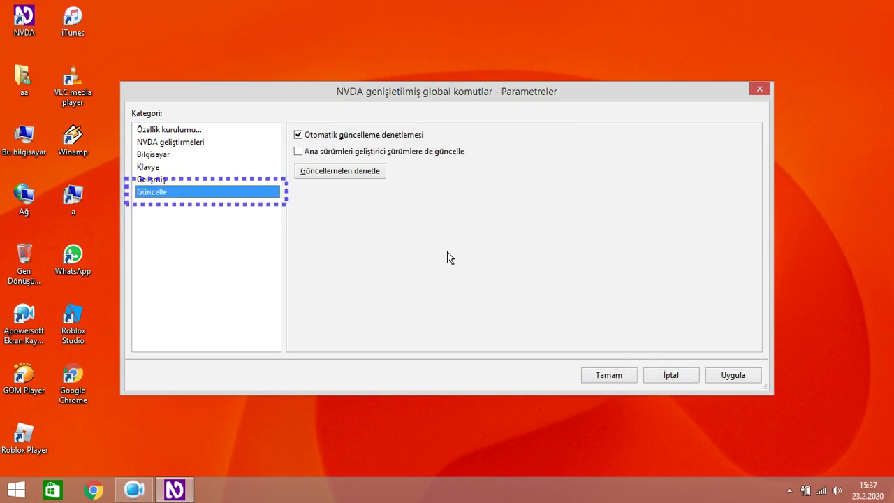
key("Tab")
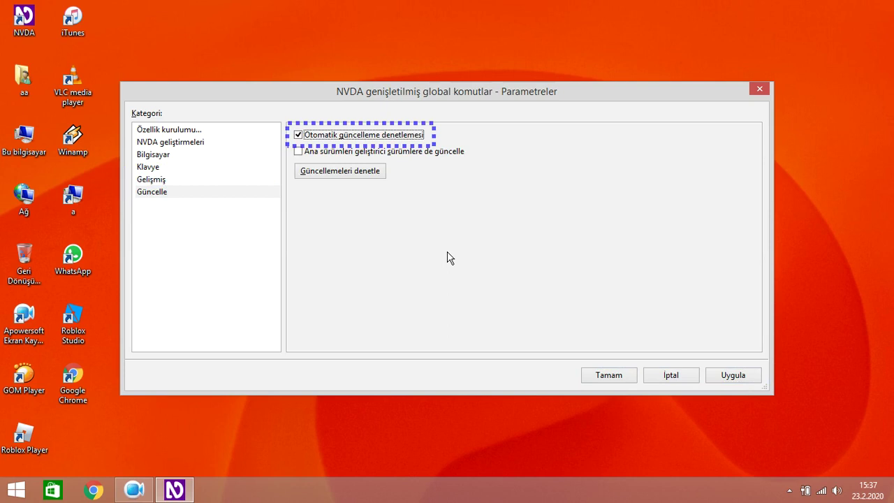
key("Tab")
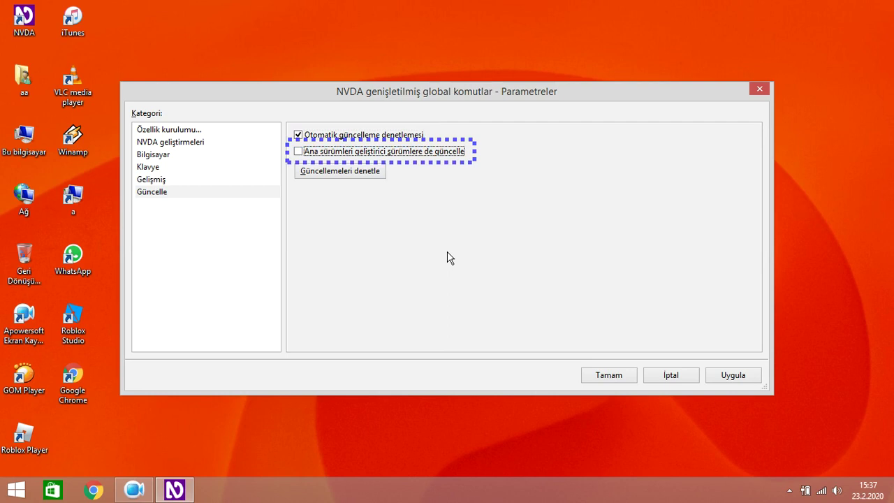
key("Tab")
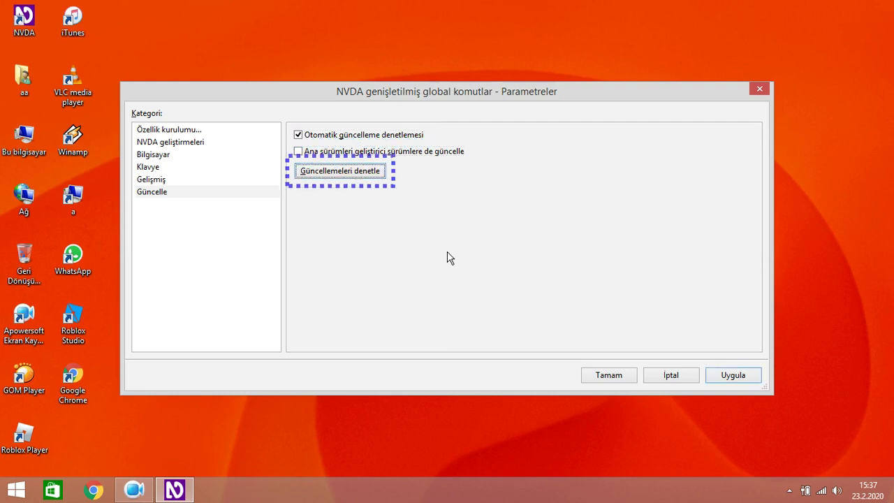
key("Return")
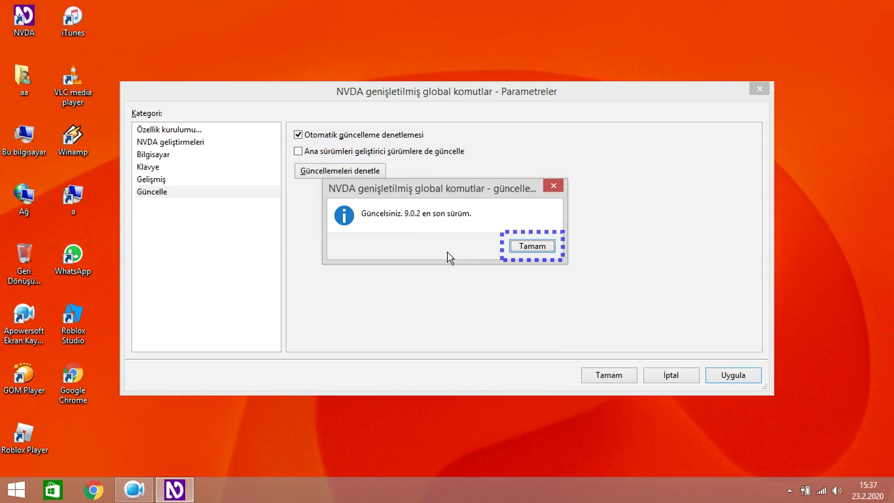
key("Return")
Save the add-on's settings and restart NVDA, closing the crash window
key("Tab")
key("Tab")
key("Tab")
key("Return")
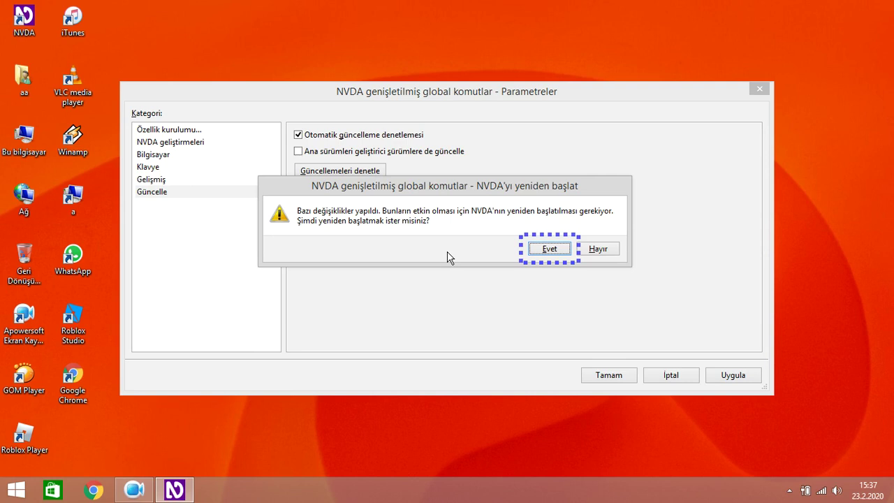
key("Return")
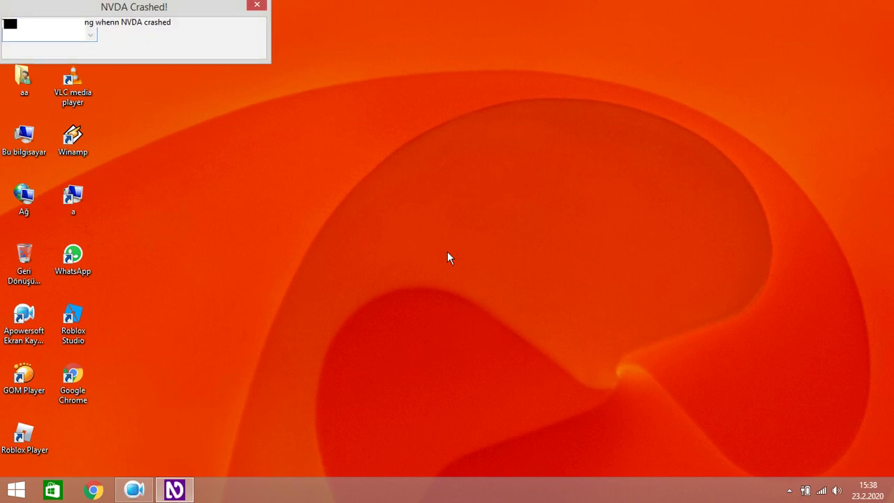
key("Escape")
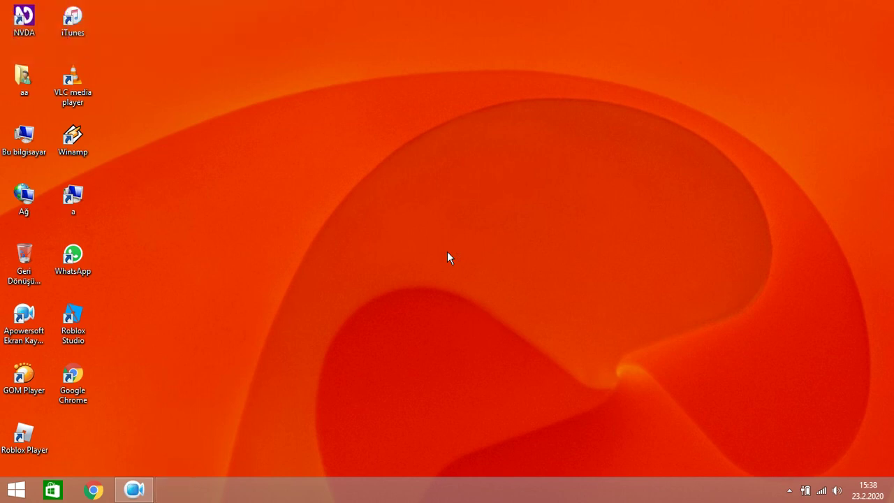
key("insert+n")
key("Right")
key("Escape")
key("Escape")
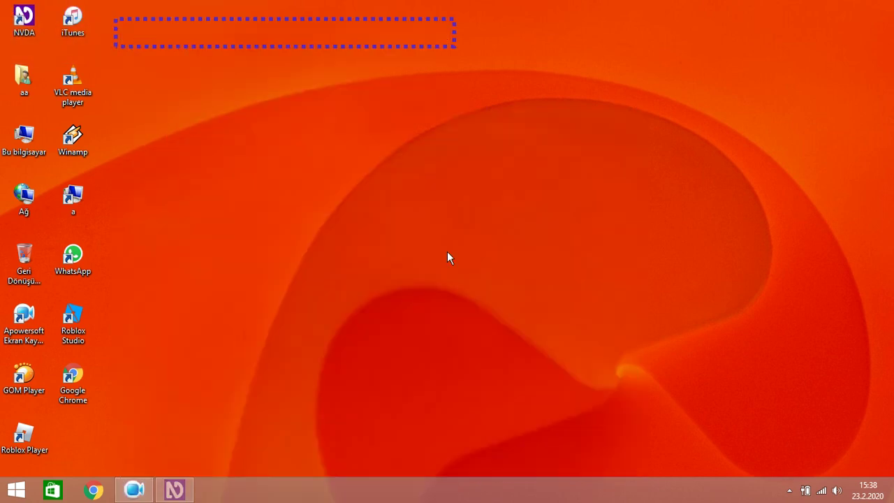
Open NVDA's speech settings (Konuşma) and change the synthesizer to Microsoft Speech API version 5
key("insert+ctrl+g")
key("Down")
key("Tab")
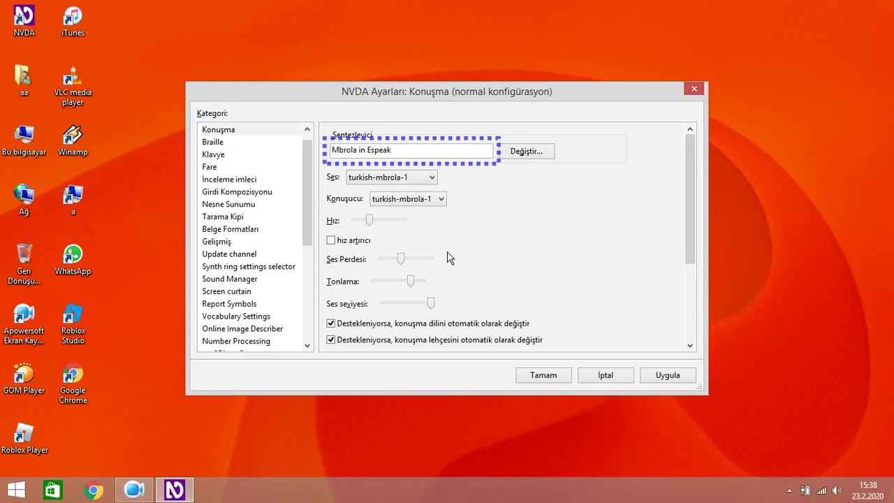
key("Tab")
key("Return")
key("Down")
key("Return")
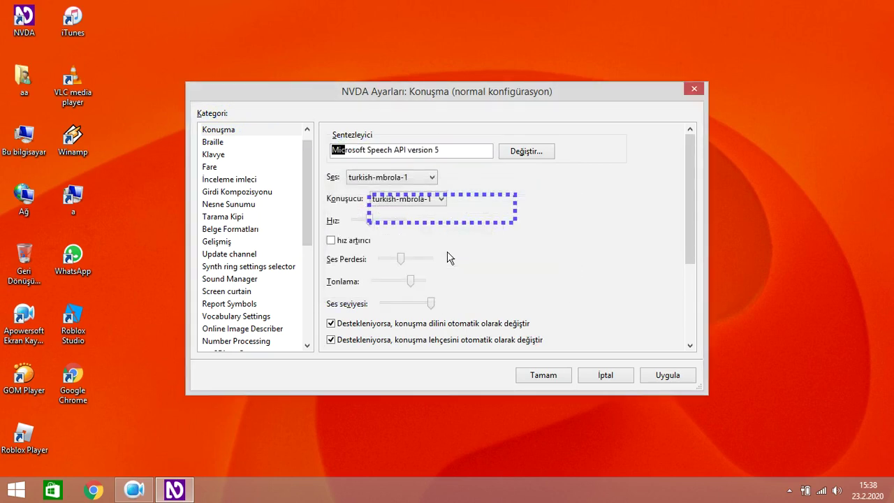
Change the synthesizer to Nuance Vocalizer 5.5 and save the NVDA settings
key("Tab")
key("Return")
key("Down")
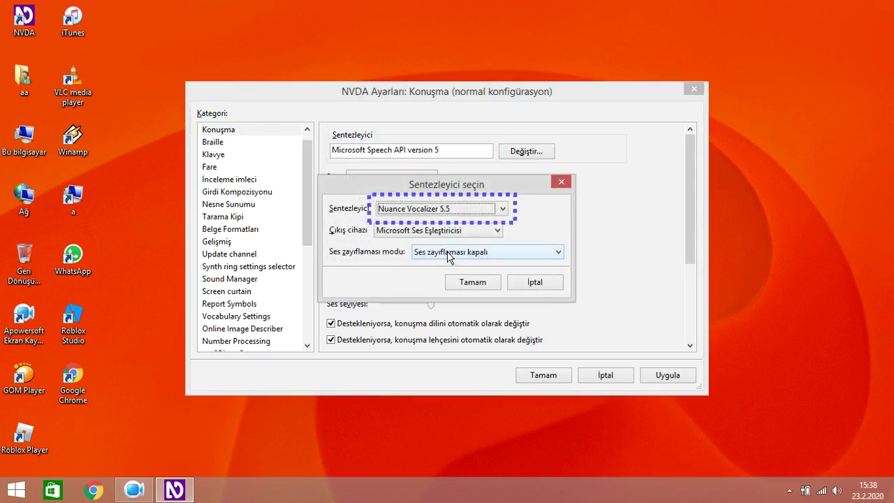
key("Return")
key("Tab")
key("Tab")
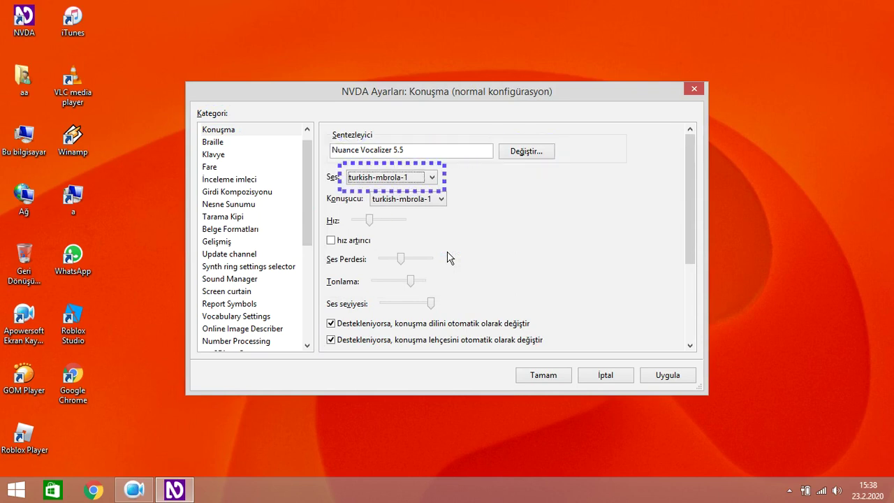
key("Return")
Look for the NVDA genişletilmiş global komutlar entry among NVDA's preferences (Tercihler)
key("Insert+n")
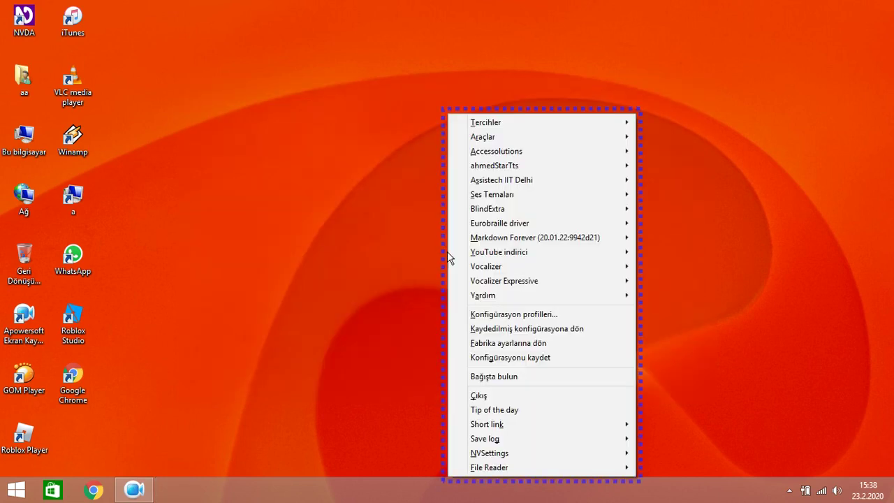
key("Down")
key("Down")
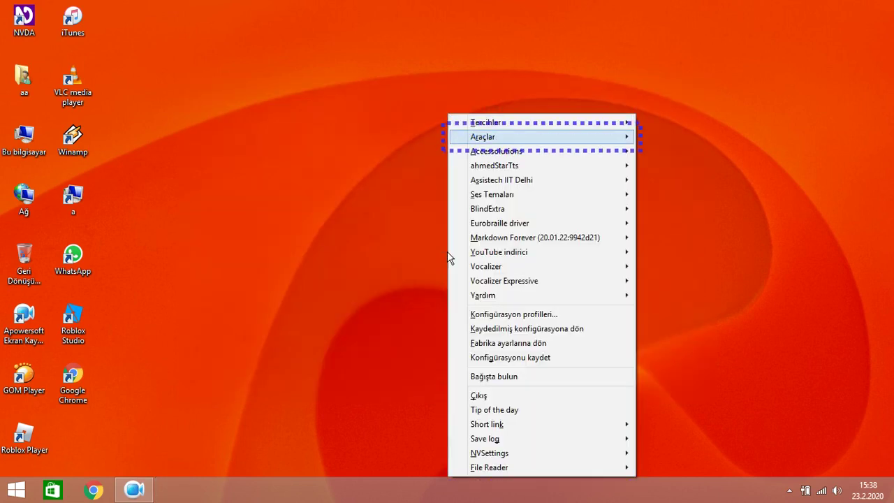
key("Up")
key("Right")
key("Down")
key("Down")
key("Down")
key("Down")
key("Down")
key("Down")
key("Down")
key("Down")
key("Down")
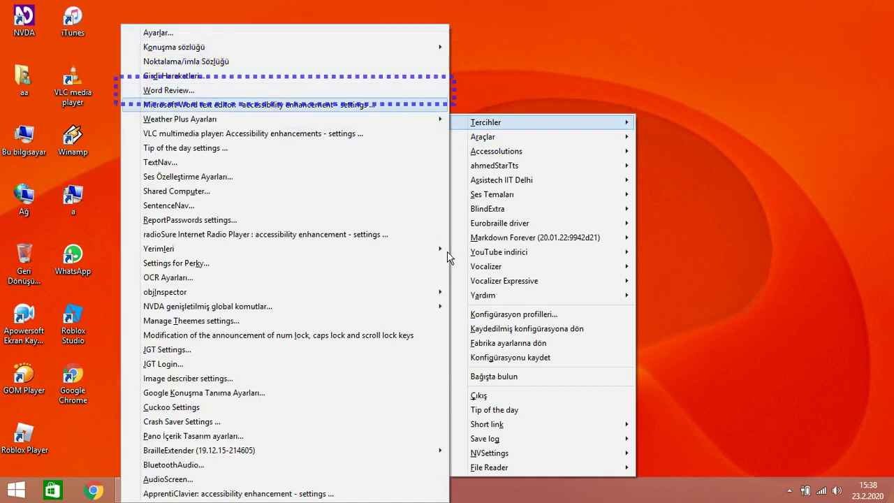
key("Down")
key("Down")
key("Down")
key("Down")
key("Down")
key("Down")
key("Down")
key("Down")
key("Down")
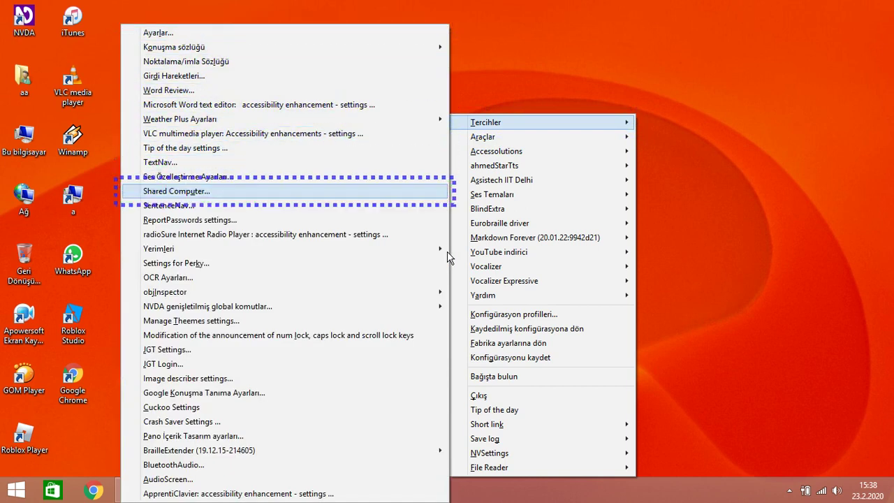
key("Down")
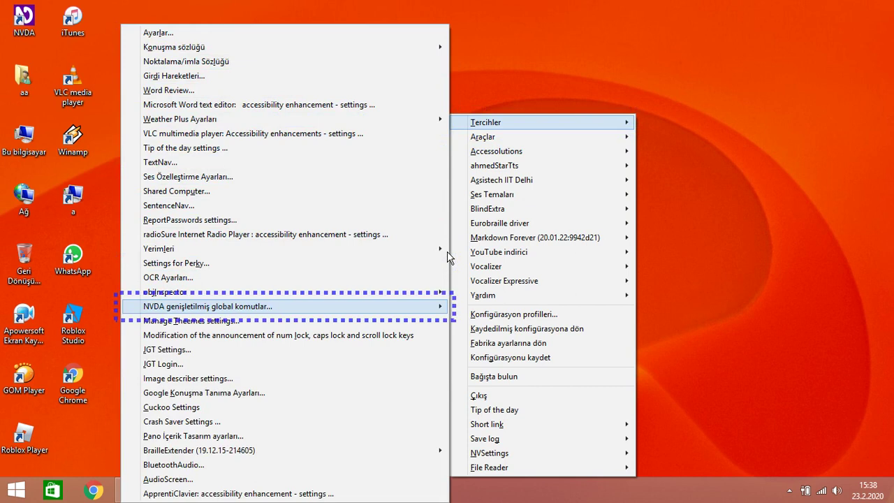
Examine the add-on's options for key renaming, command key announcement and configuration reset, and leave without opening any of them
key("Right")
key("Down")
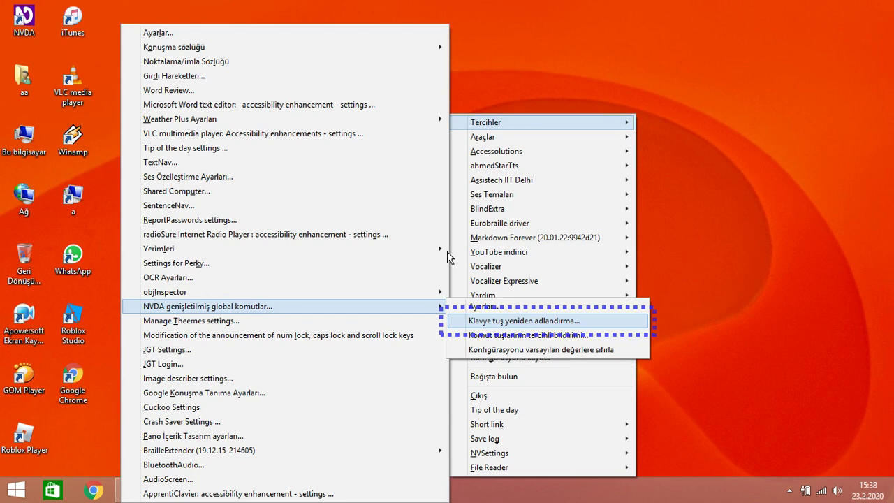
key("Down")
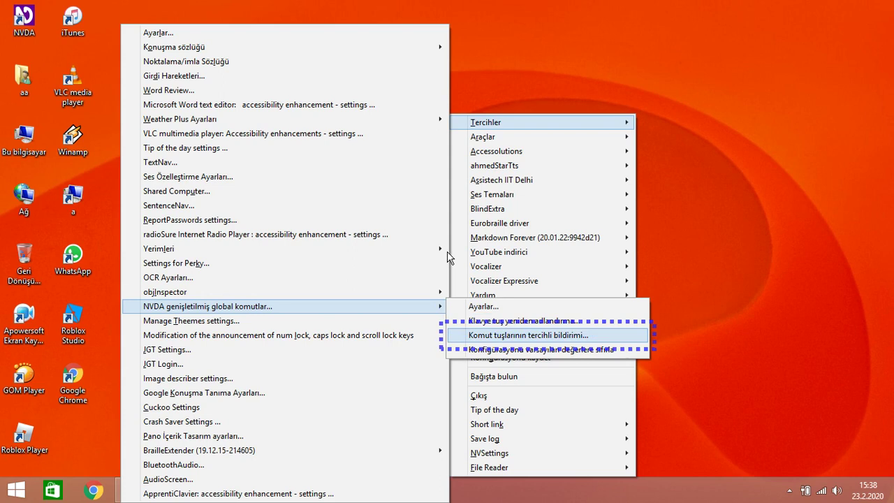
key("Down")
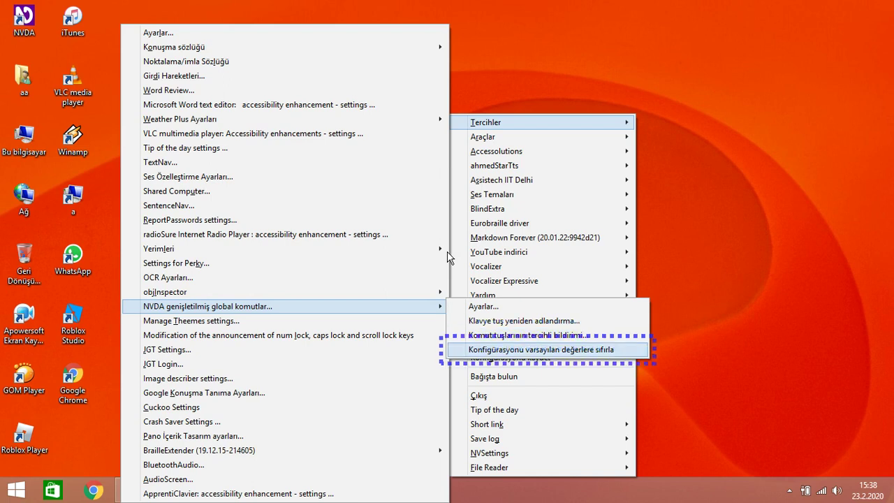
key("Down")
key("Down")
key("Down")
key("Down")
key("Down")
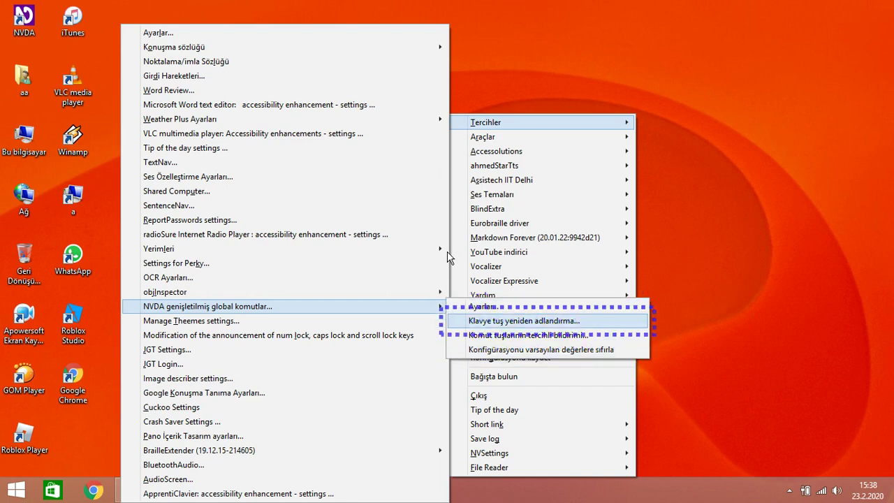
key("Down")
key("Down")
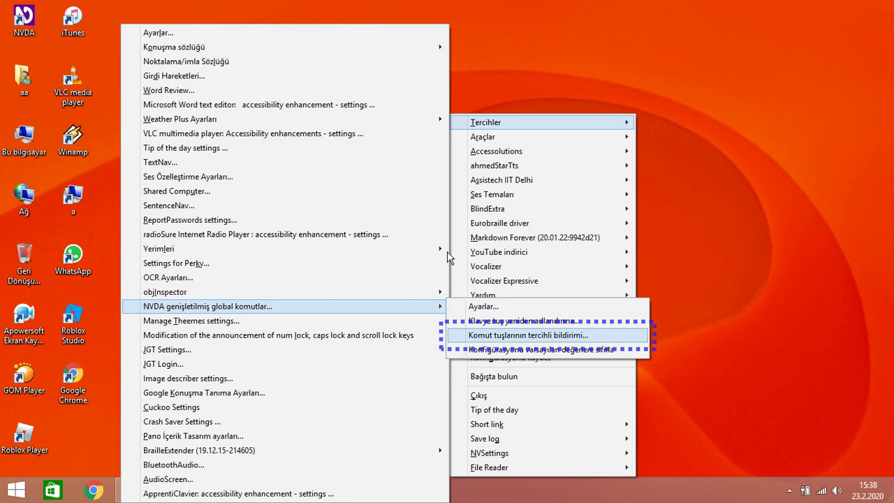
key("Escape")
key("Down")
key("Down")
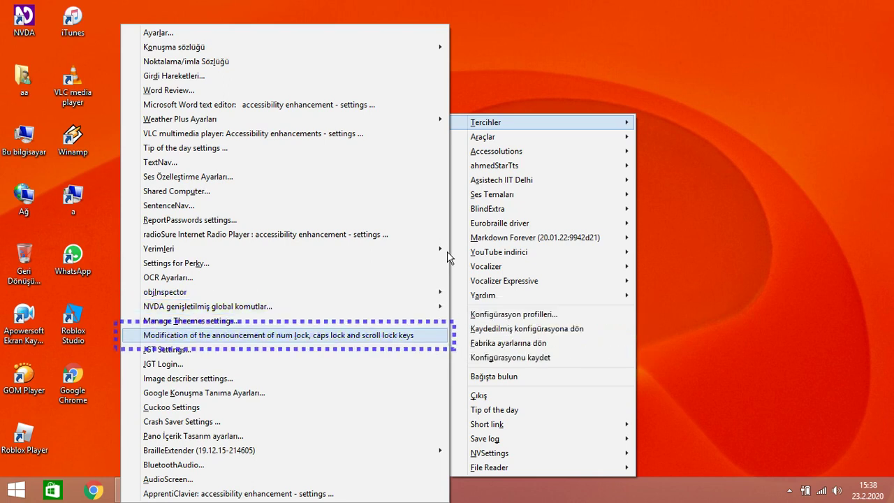
key("Down")
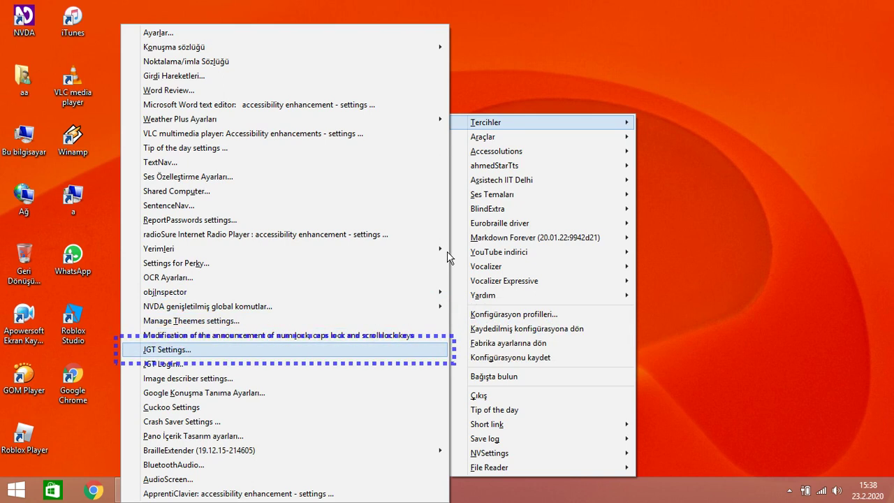
key("Escape")
key("Escape")
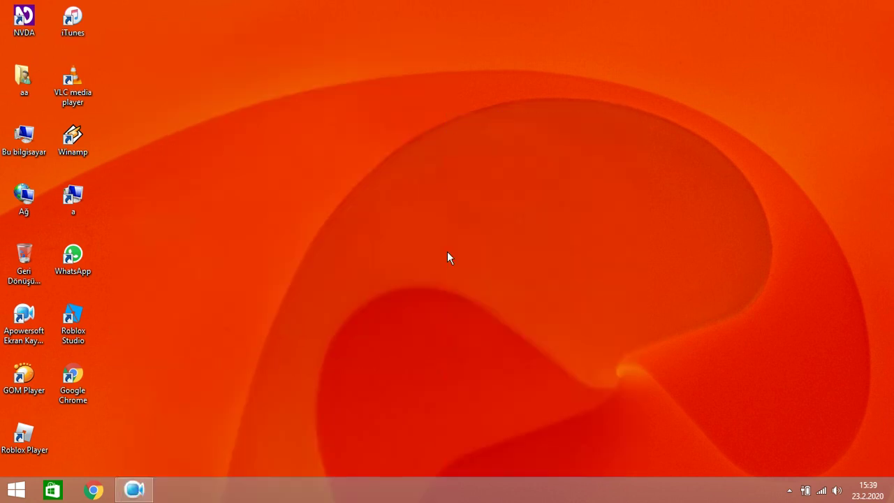
Switch to the Apowersoft screen recorder's control bar
key("super+t")
key("Tab")
key("Tab")
key("Tab")
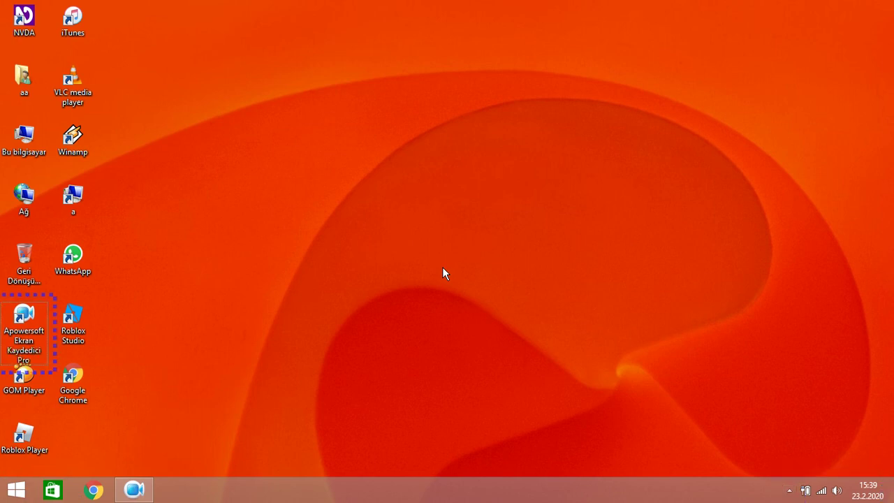
key("Tab")
key("Tab")
key("Right")
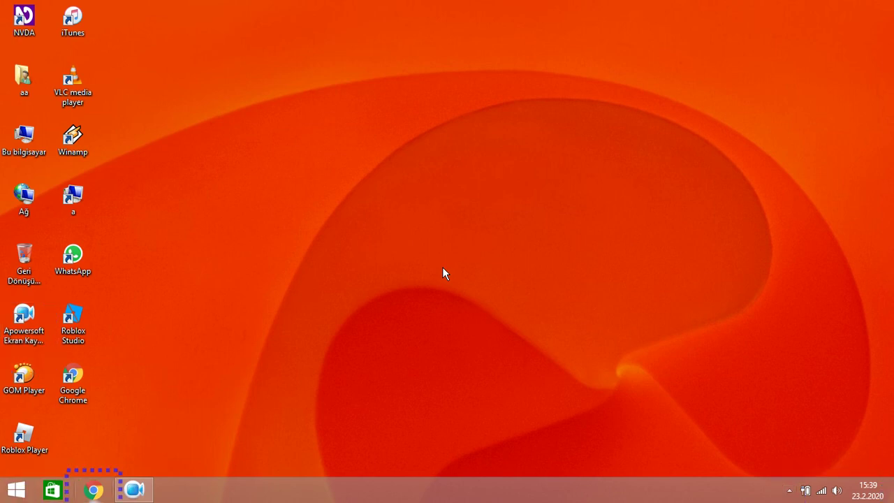
key("Right")
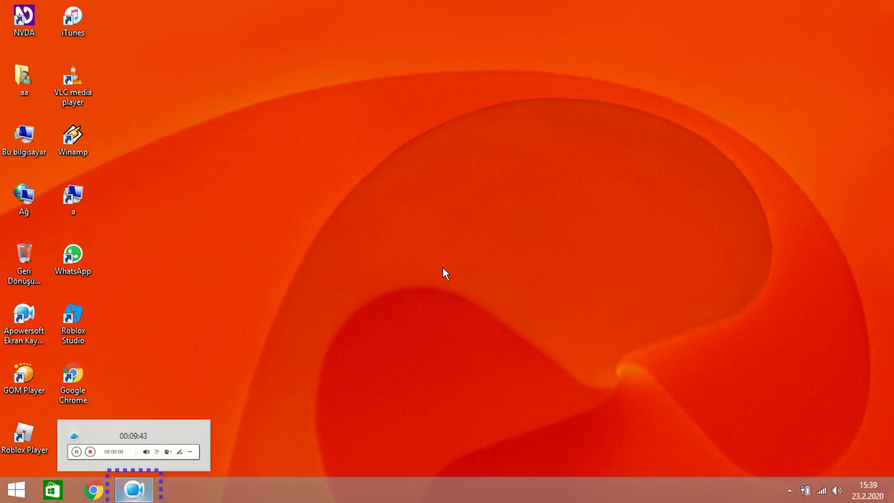
key("Return")
key("Tab")
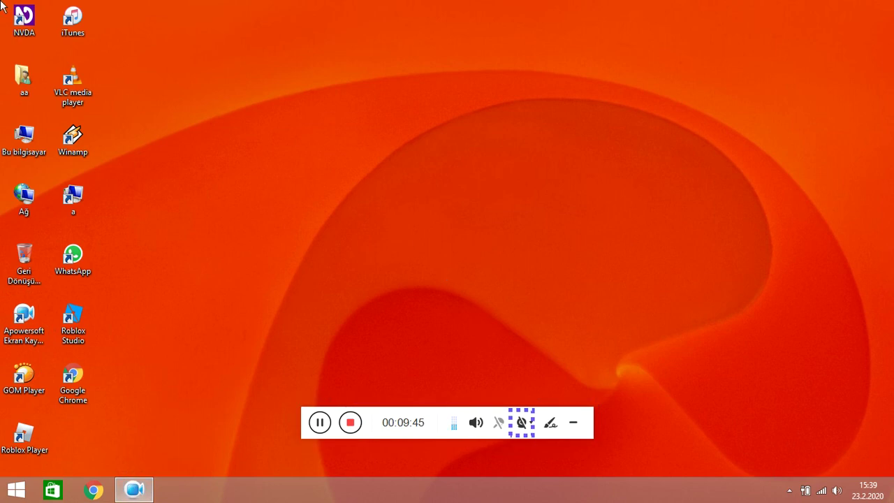